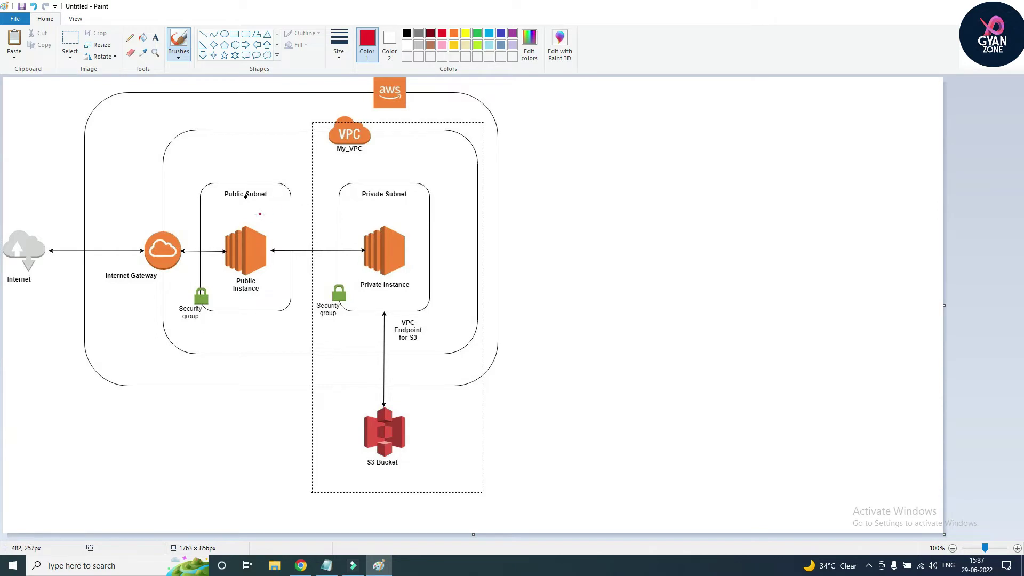
Draw red check marks above the Public Subnet and Private Subnet labels and above the two instance icons in the diagram.
{"action": "mouse_move", "coordinate": [233, 175]}
{"action": "left_mouse_down"}
{"action": "mouse_move", "coordinate": [238, 182]}
{"action": "mouse_move", "coordinate": [253, 166]}
{"action": "left_mouse_up"}
{"action": "mouse_move", "coordinate": [382, 174]}
{"action": "left_mouse_down"}
{"action": "mouse_move", "coordinate": [391, 181]}
{"action": "mouse_move", "coordinate": [417, 164]}
{"action": "left_mouse_up"}
{"action": "mouse_move", "coordinate": [229, 221]}
{"action": "left_mouse_down"}
{"action": "mouse_move", "coordinate": [237, 227]}
{"action": "mouse_move", "coordinate": [249, 215]}
{"action": "left_mouse_up"}
{"action": "left_click_drag", "start_coordinate": [372, 219], "coordinate": [407, 211]}
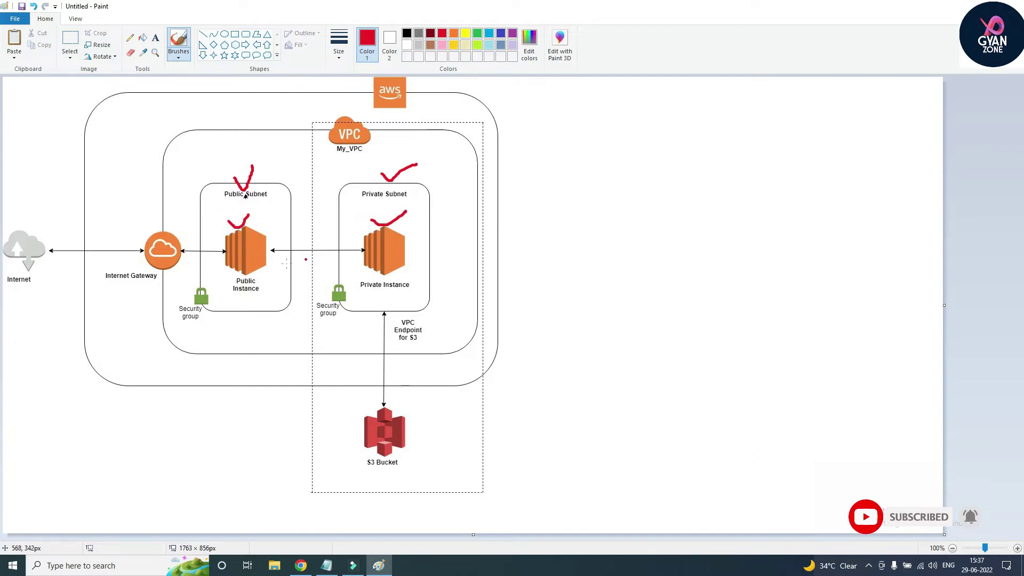
Draw a red line from the public instance to a sketched box below the VPC, and add a check mark beside it.
{"action": "left_click_drag", "start_coordinate": [246, 296], "coordinate": [177, 424]}
{"action": "mouse_move", "coordinate": [168, 410]}
{"action": "left_mouse_down"}
{"action": "mouse_move", "coordinate": [211, 457]}
{"action": "mouse_move", "coordinate": [198, 408]}
{"action": "mouse_move", "coordinate": [161, 410]}
{"action": "mouse_move", "coordinate": [183, 446]}
{"action": "mouse_move", "coordinate": [206, 448]}
{"action": "mouse_move", "coordinate": [220, 427]}
{"action": "mouse_move", "coordinate": [200, 411]}
{"action": "mouse_move", "coordinate": [181, 417]}
{"action": "mouse_move", "coordinate": [210, 425]}
{"action": "left_mouse_up"}
{"action": "left_click_drag", "start_coordinate": [193, 439], "coordinate": [211, 435]}
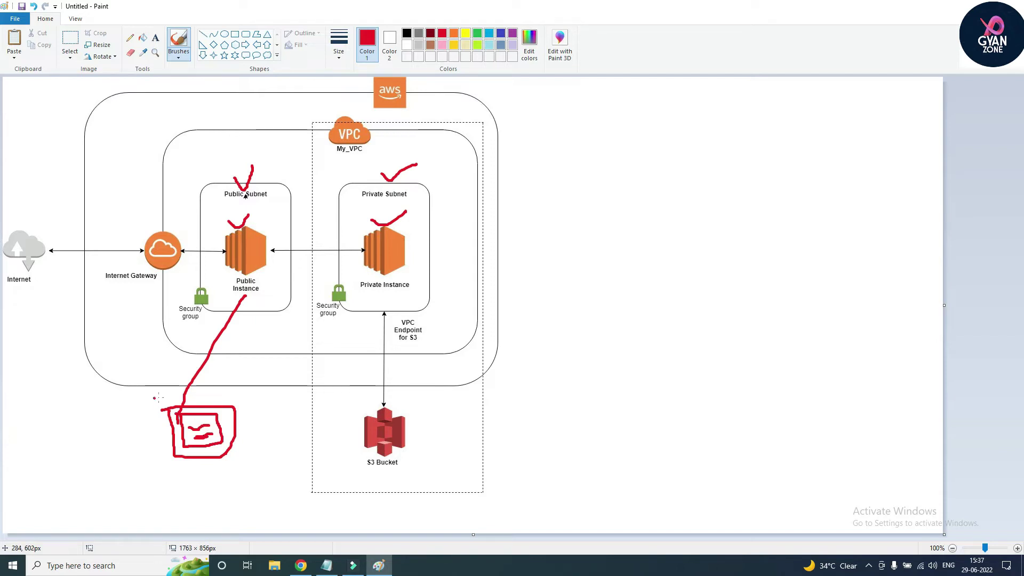
{"action": "left_click_drag", "start_coordinate": [160, 398], "coordinate": [187, 376]}
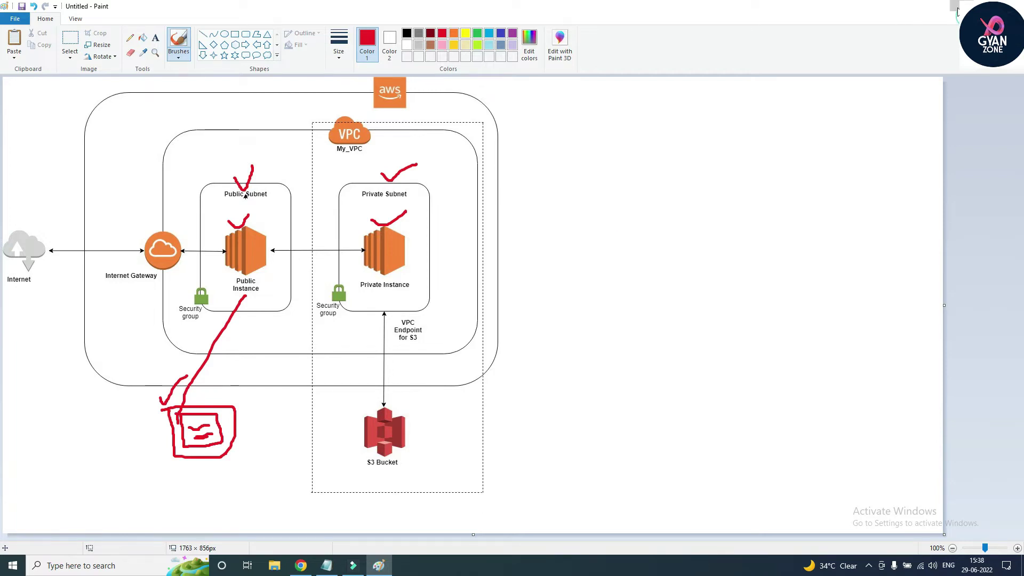
Switch to the EC2 Instances page in Chrome and start launching an instance from Amazon Linux 2 AMI (HVM) - Kernel 5.10, 64-bit (x86).
{"action": "key", "text": "alt+Tab"}
{"action": "left_click", "coordinate": [315, 9]}
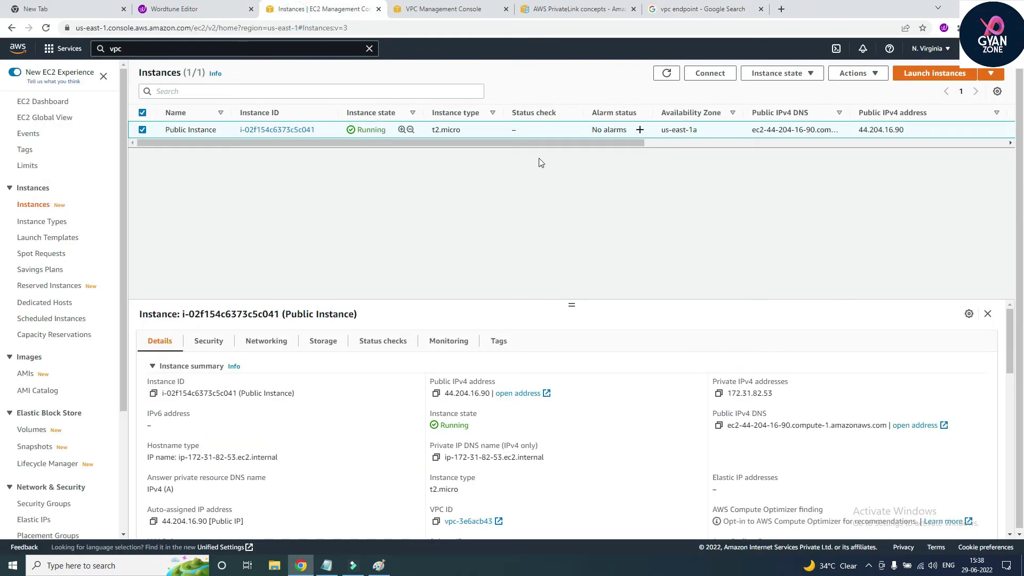
{"action": "scroll", "coordinate": [394, 143], "scroll_direction": "right", "scroll_amount": 2}
{"action": "scroll", "coordinate": [411, 147], "scroll_direction": "left", "scroll_amount": 2}
{"action": "left_click", "coordinate": [913, 73]}
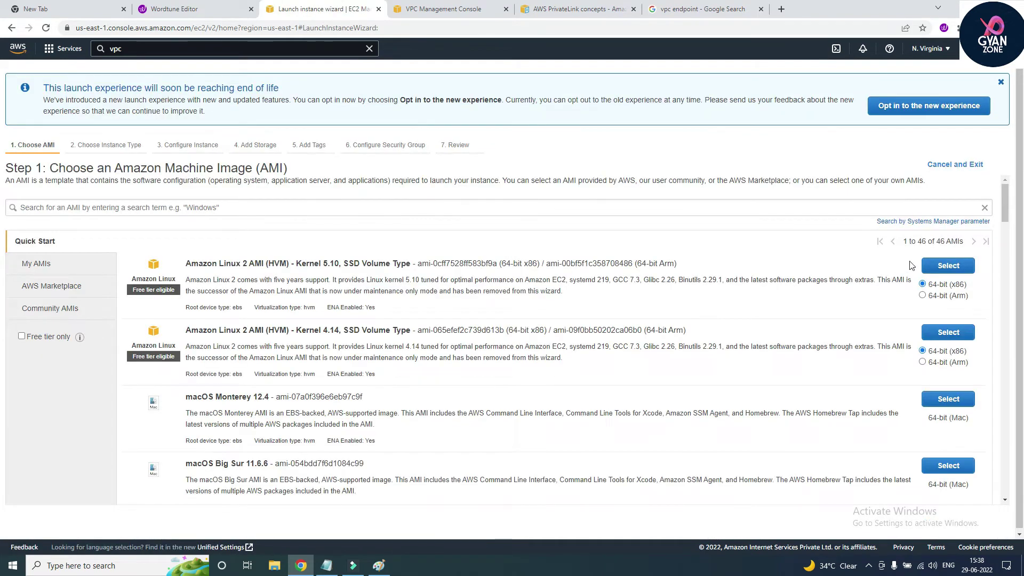
{"action": "left_click", "coordinate": [939, 265]}
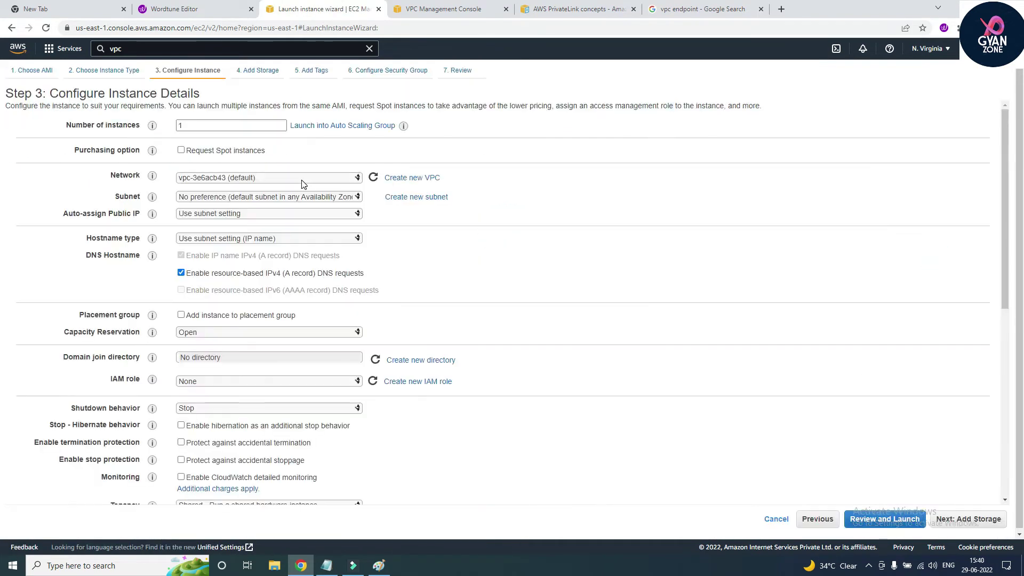
Place the instance in the default VPC's Private Subnet and leave Auto-assign Public IP on the subnet setting (Disable).
{"action": "left_click", "coordinate": [303, 177]}
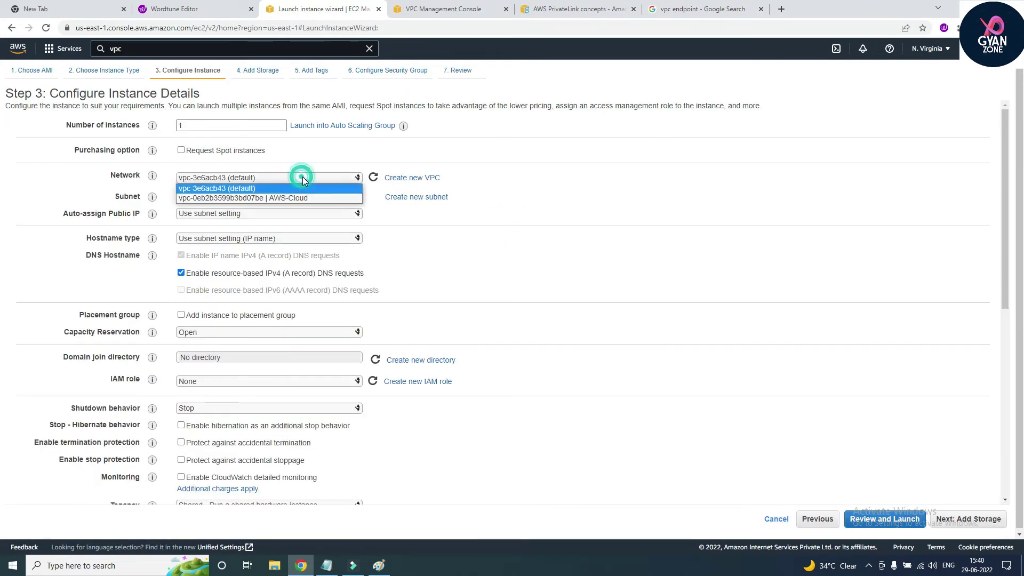
{"action": "left_click", "coordinate": [256, 189]}
{"action": "left_click", "coordinate": [264, 197]}
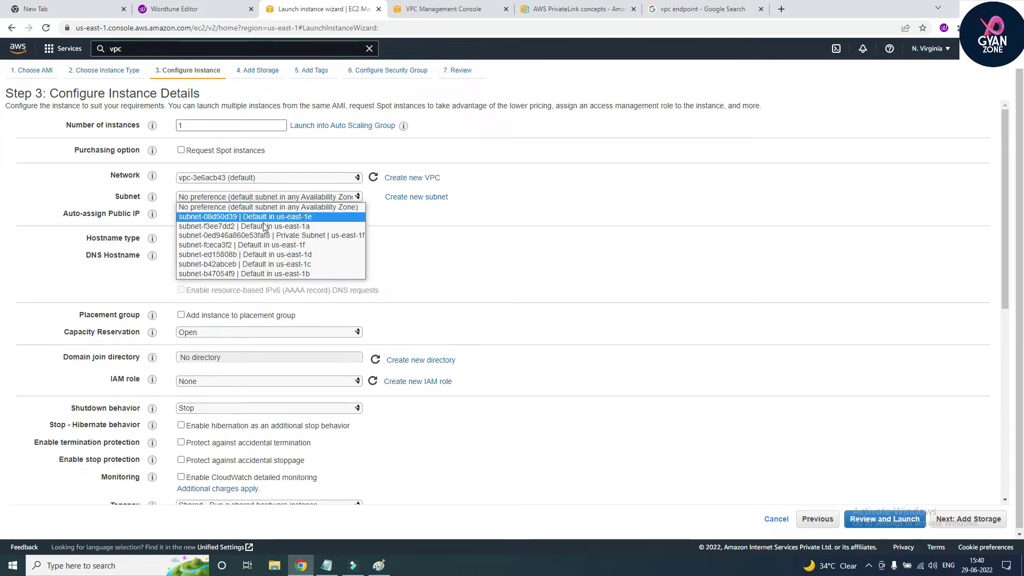
{"action": "left_click", "coordinate": [297, 236]}
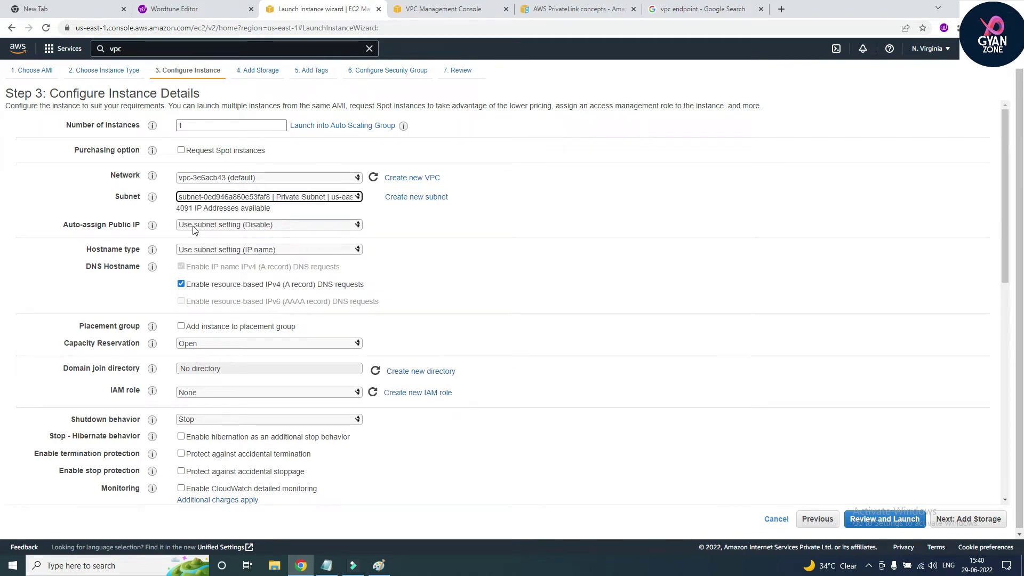
{"action": "left_click", "coordinate": [207, 226]}
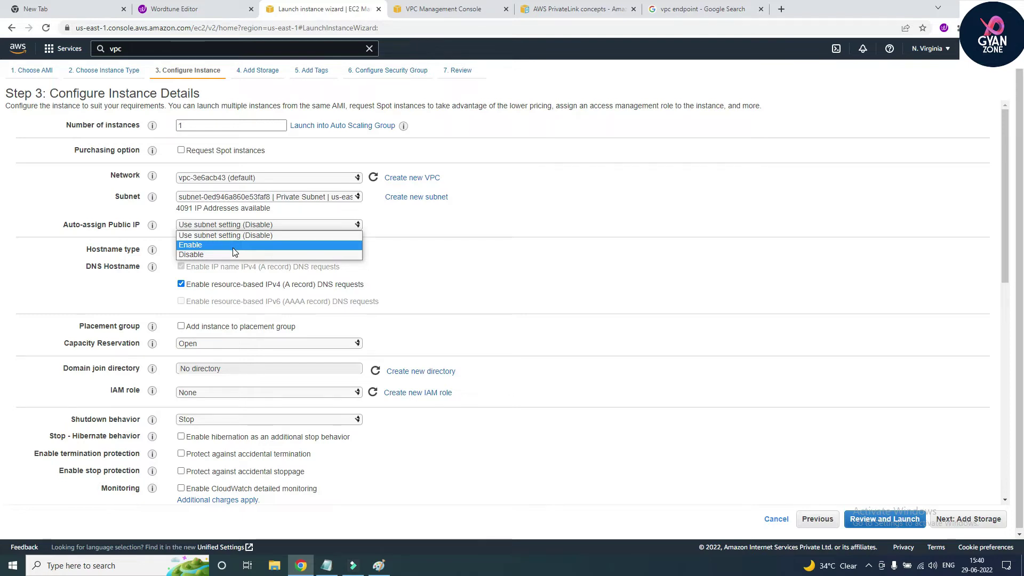
{"action": "left_click", "coordinate": [256, 236]}
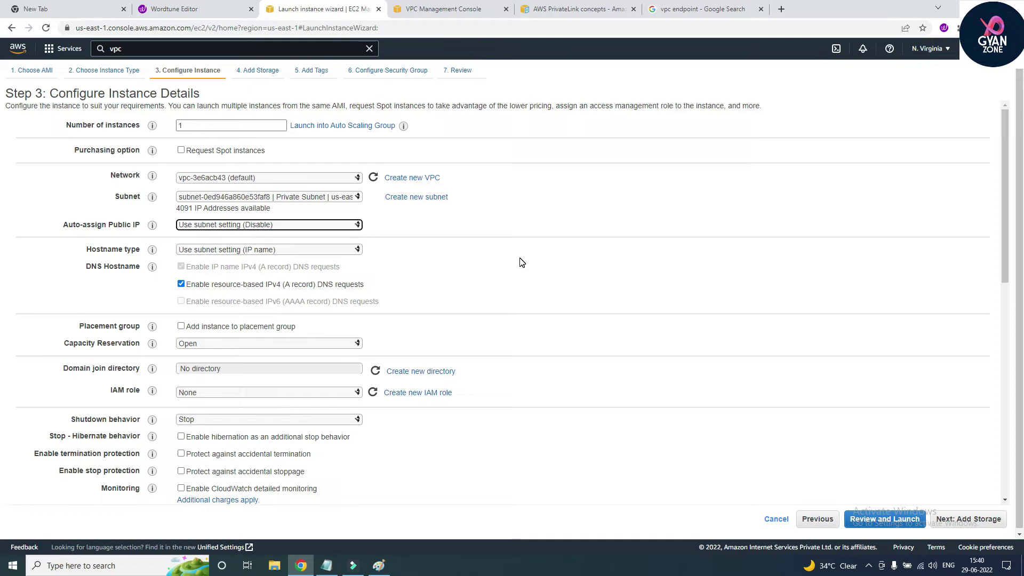
Assign the existing For_Linux_SSH security group and launch the instance with the existing RSA key pair.
{"action": "left_click", "coordinate": [965, 521]}
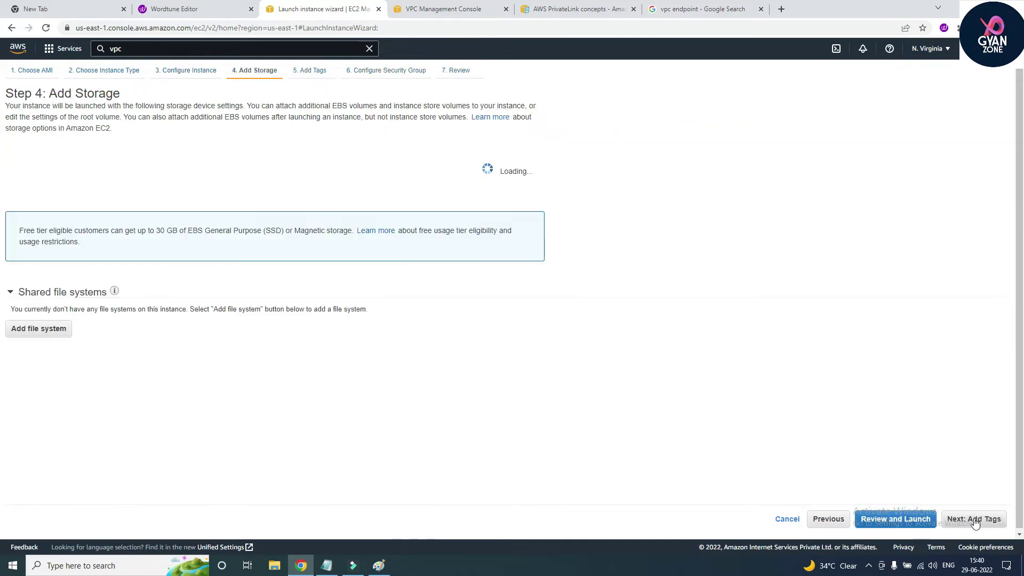
{"action": "left_click", "coordinate": [390, 70]}
{"action": "left_click", "coordinate": [169, 148]}
{"action": "left_click", "coordinate": [965, 519]}
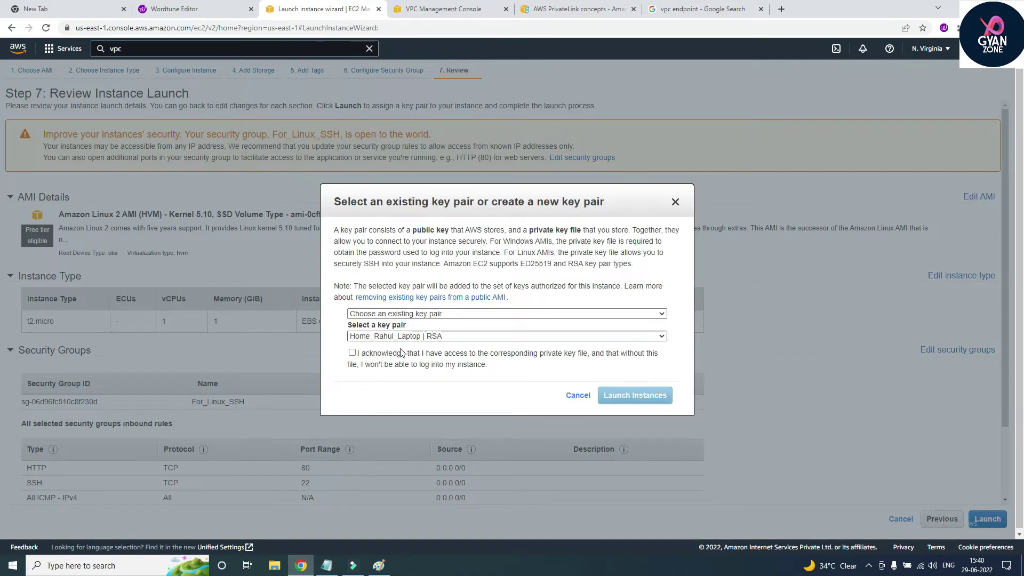
{"action": "left_click", "coordinate": [647, 393]}
{"action": "left_click", "coordinate": [942, 416]}
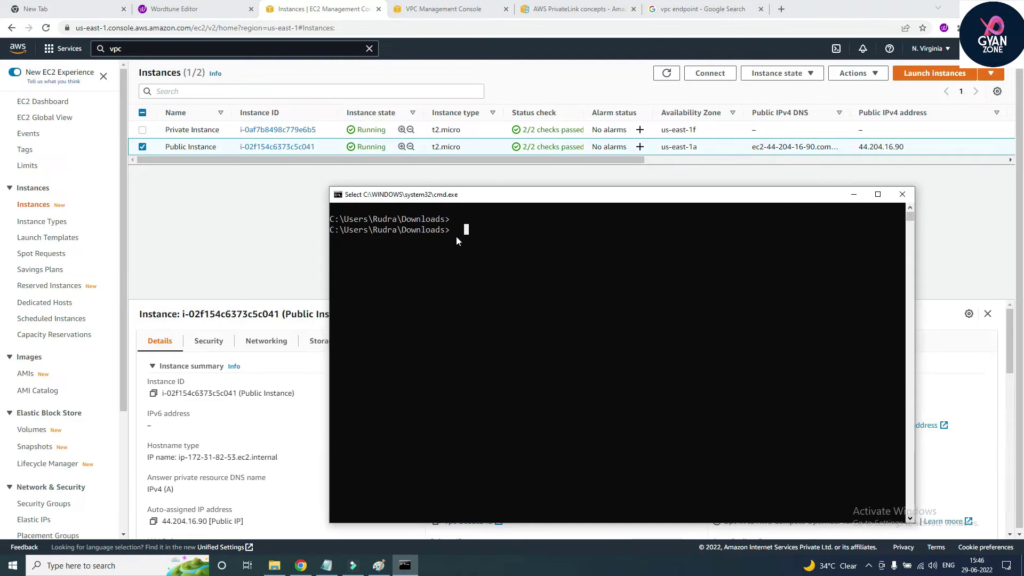
In Command Prompt, SSH into the public instance as ec2-user at its public IPv4 address 44.204.16.90, using the .pem key file in Downloads.
{"action": "left_click", "coordinate": [457, 240]}
{"action": "type", "text": "ssh -i "}
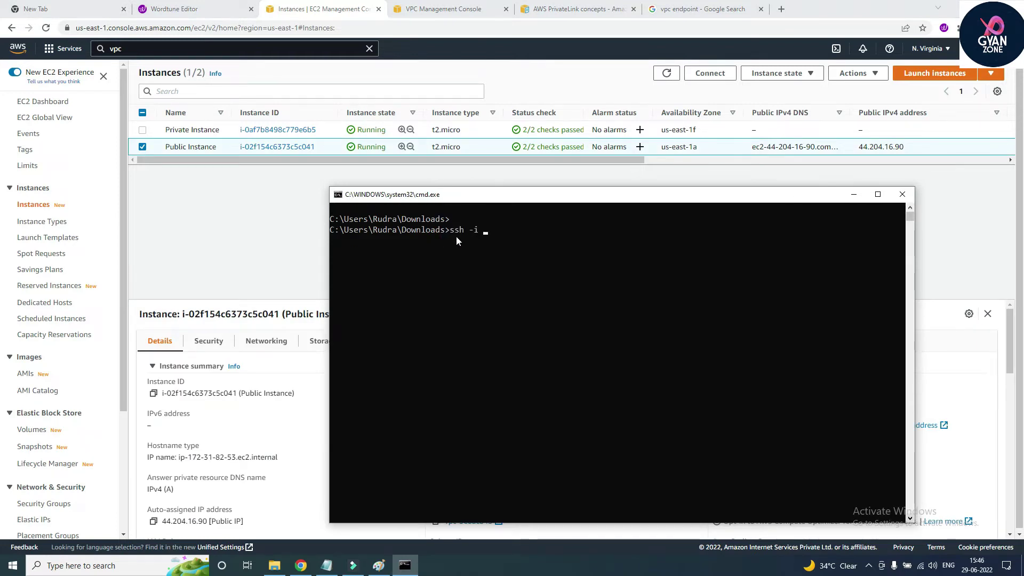
{"action": "type", "text": "H"}
{"action": "key", "text": "Tab"}
{"action": "type", "text": "ec2-user"}
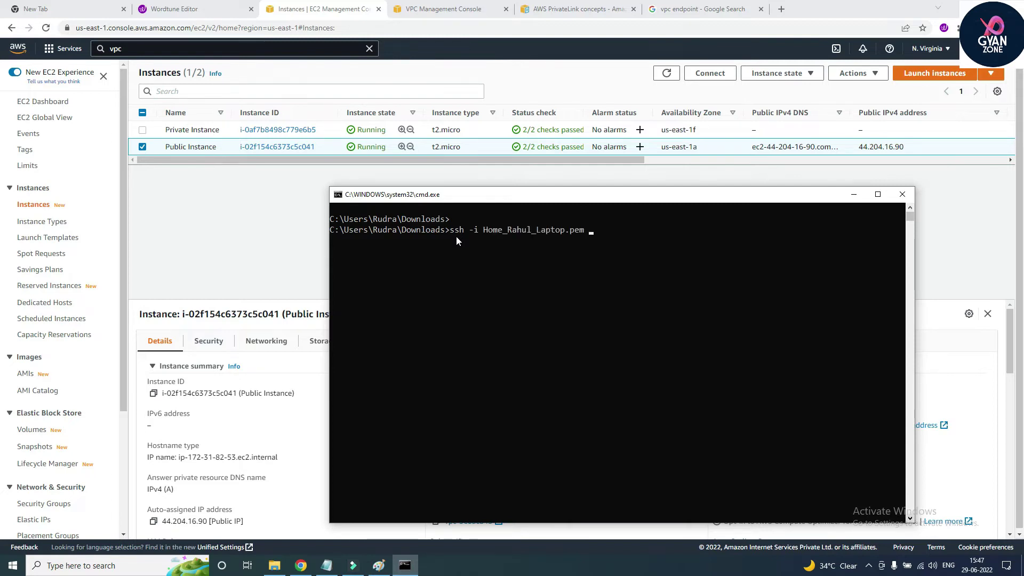
{"action": "type", "text": "@"}
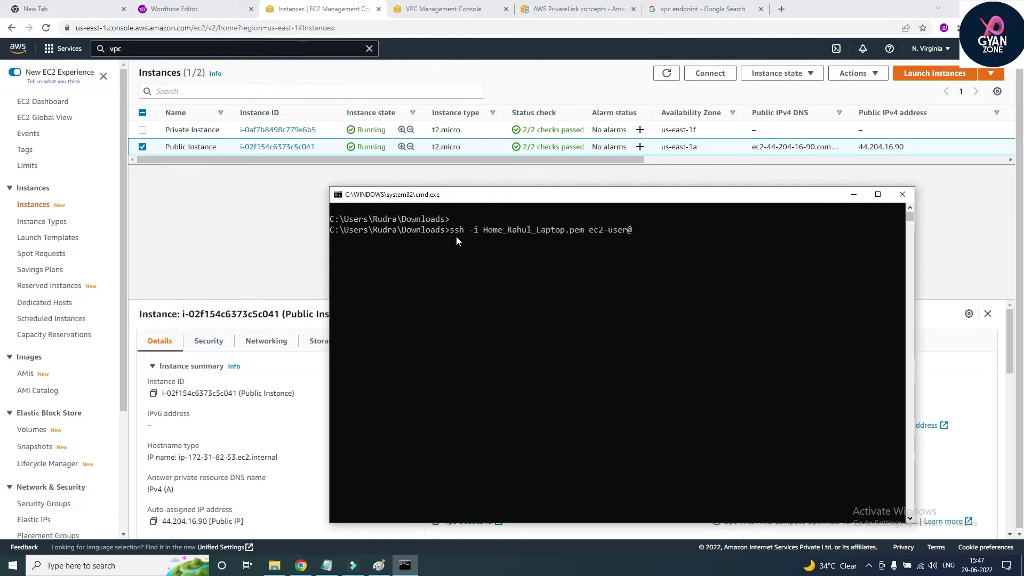
{"action": "key", "text": "alt+Tab"}
{"action": "left_click", "coordinate": [434, 393]}
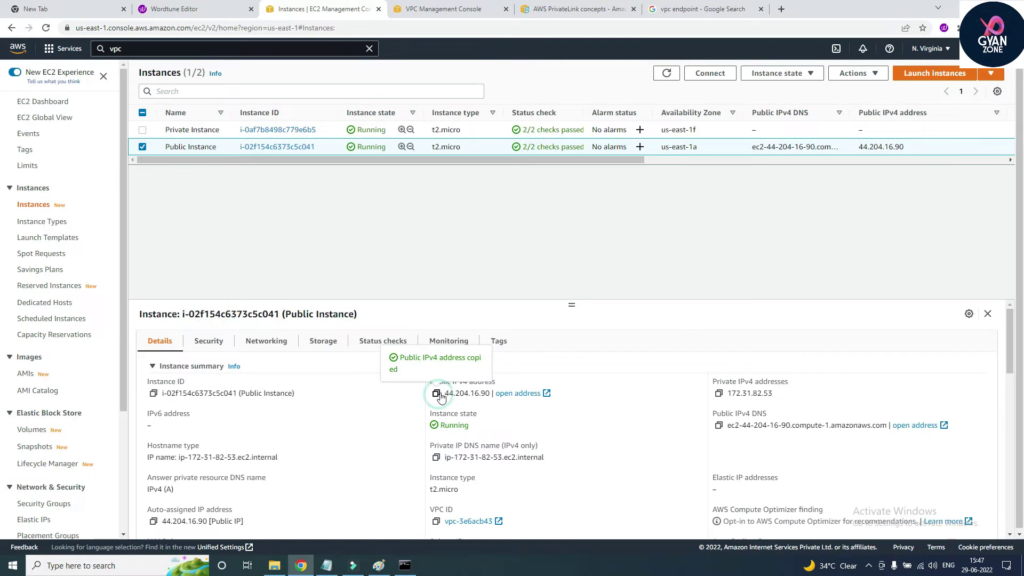
{"action": "key", "text": "alt+Tab"}
{"action": "right_click", "coordinate": [655, 246]}
{"action": "key", "text": "Return"}
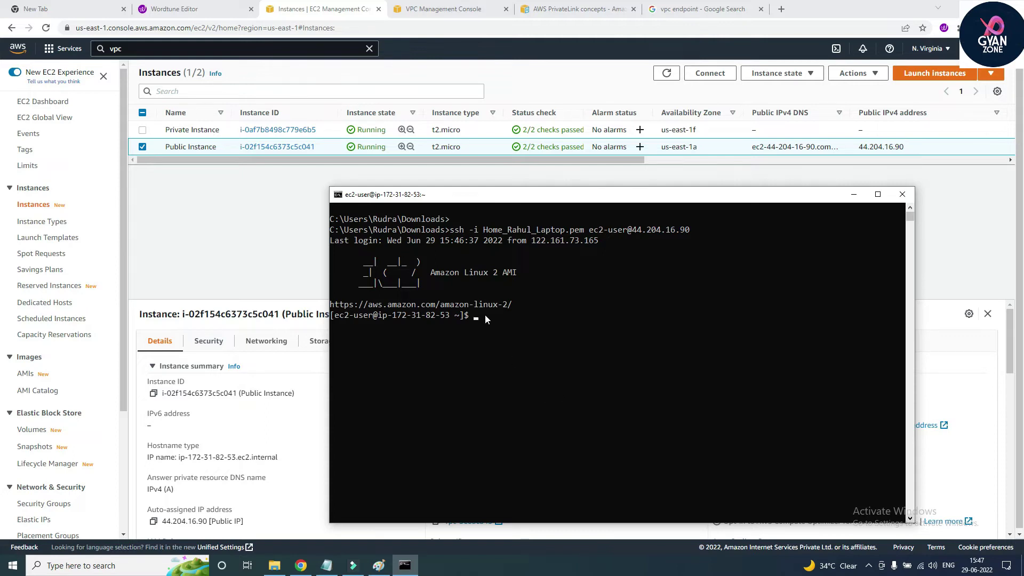
Switch to the root user on the public instance and open a new file test.pem in vi.
{"action": "left_click", "coordinate": [503, 332]}
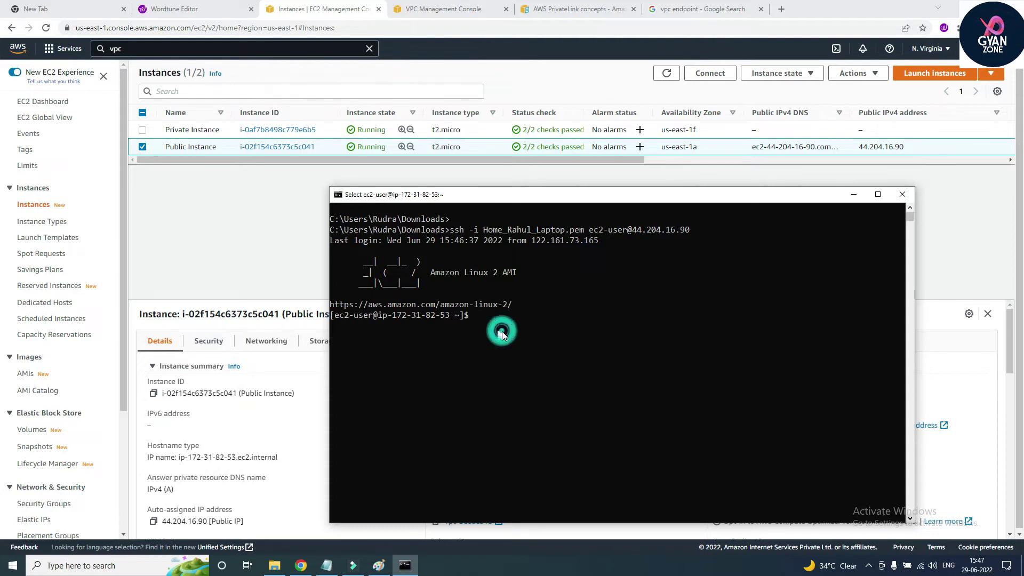
{"action": "type", "text": "sudo su"}
{"action": "key", "text": "Return"}
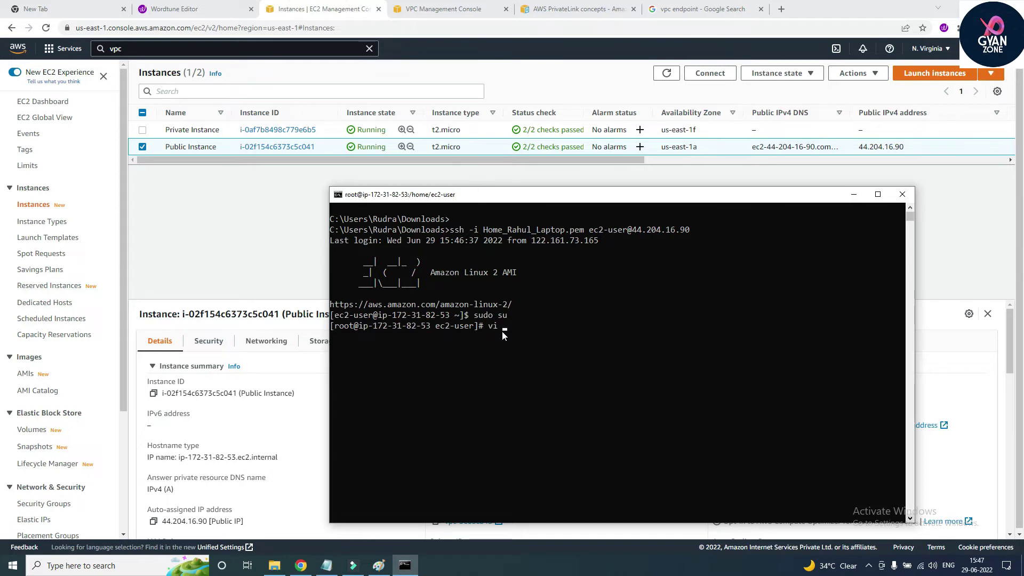
{"action": "type", "text": "vi test.txt"}
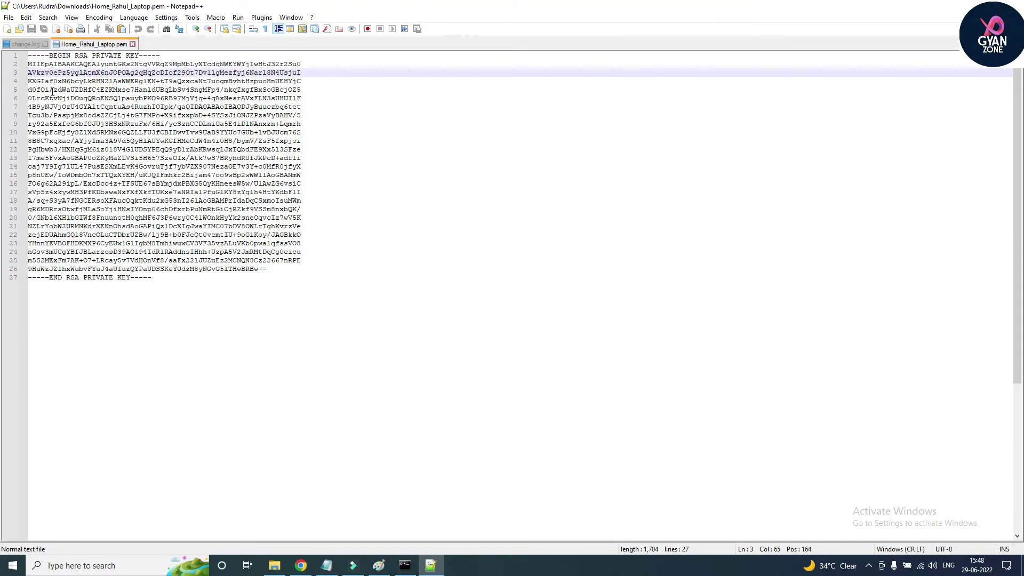
Copy the entire RSA private key from the .pem file in Notepad++ and paste it into test.pem in vi.
{"action": "key", "text": "ctrl+a"}
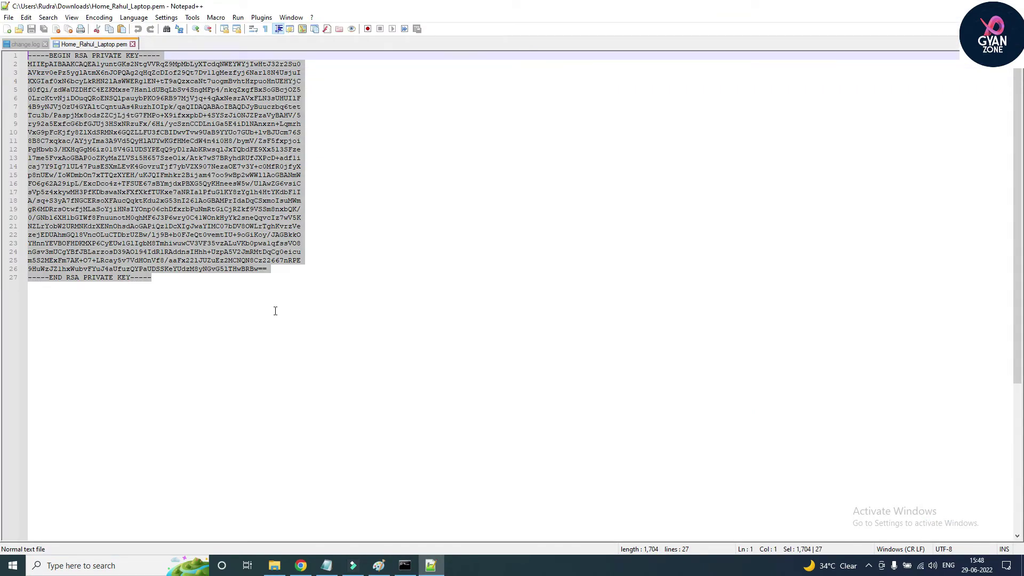
{"action": "key", "text": "alt+Tab"}
{"action": "key", "text": "Tab"}
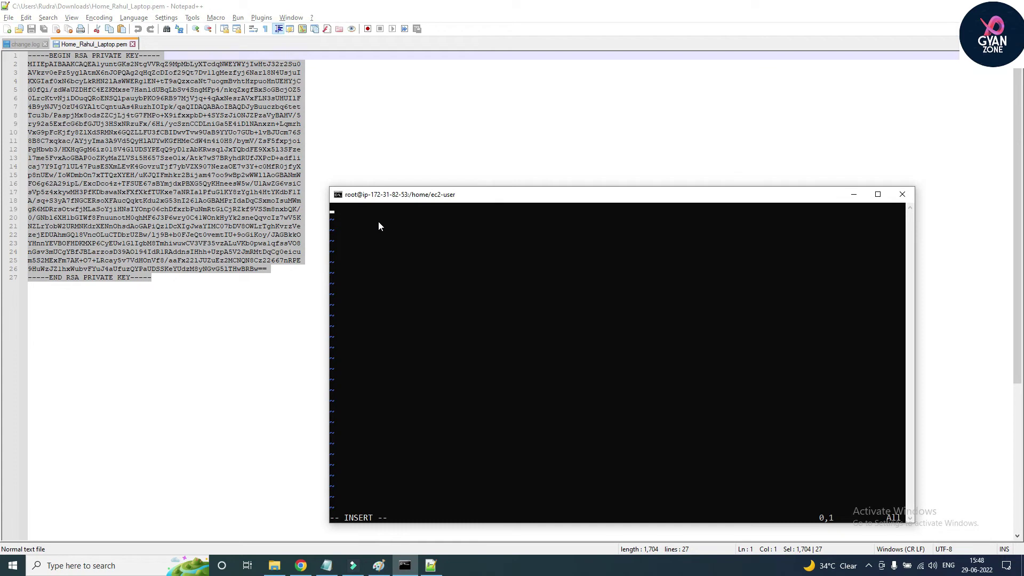
{"action": "right_click", "coordinate": [379, 222]}
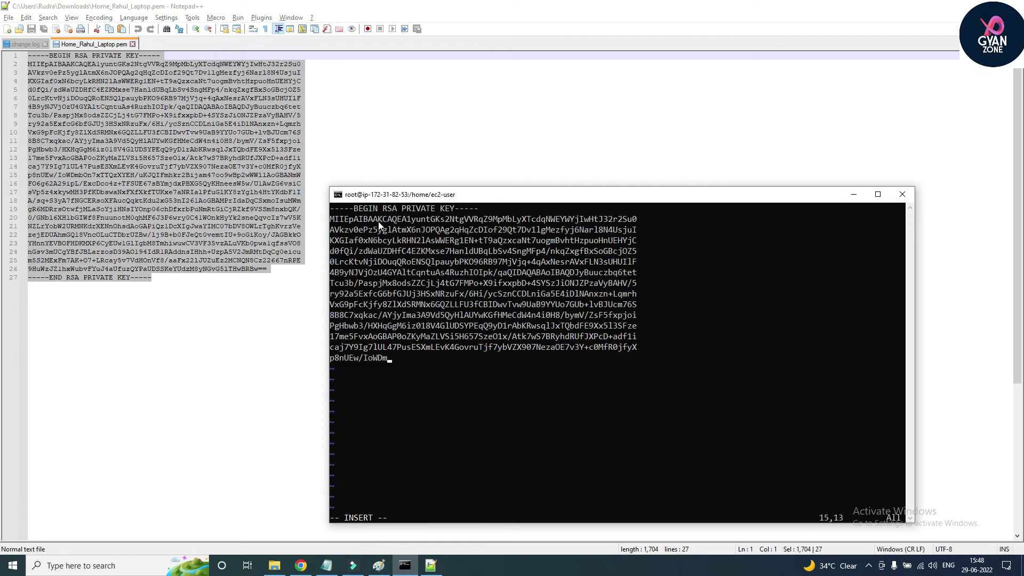
{"action": "key", "text": "Escape"}
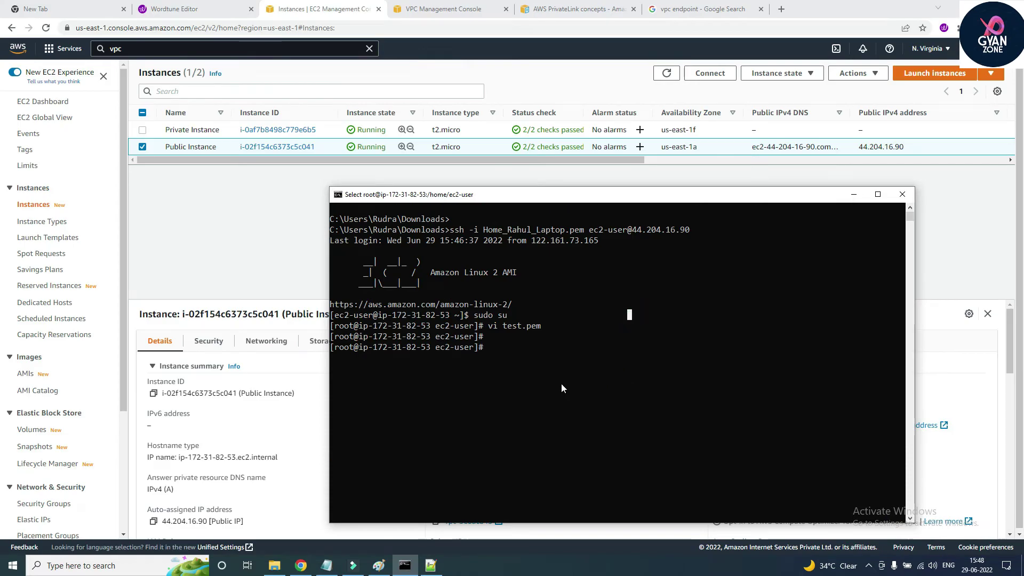
In the EC2 console, select only the Private Instance and copy its private IPv4 address.
{"action": "left_click", "coordinate": [142, 130]}
{"action": "left_click", "coordinate": [142, 147]}
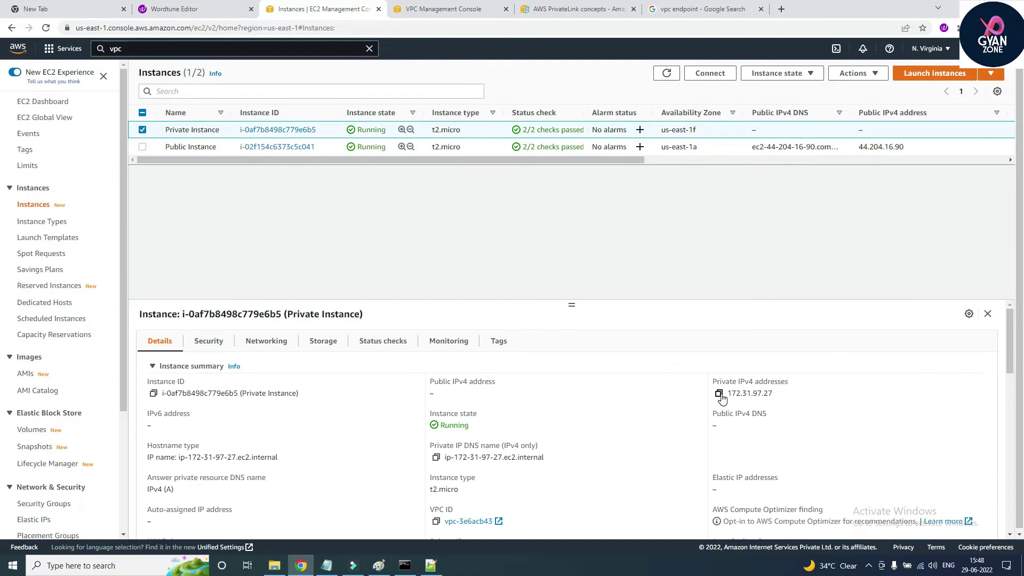
{"action": "left_click", "coordinate": [718, 394]}
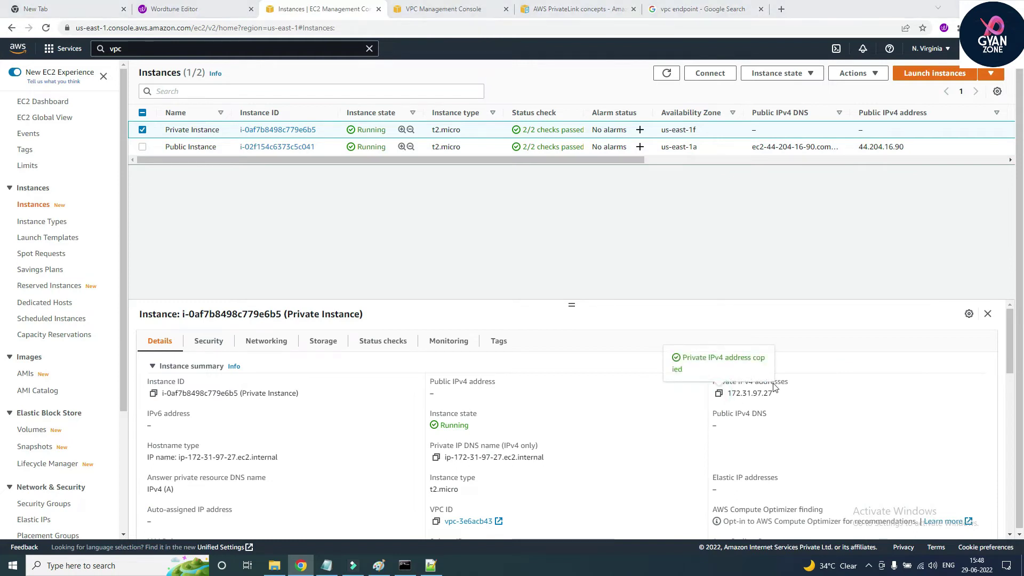
{"action": "key", "text": "alt+Tab"}
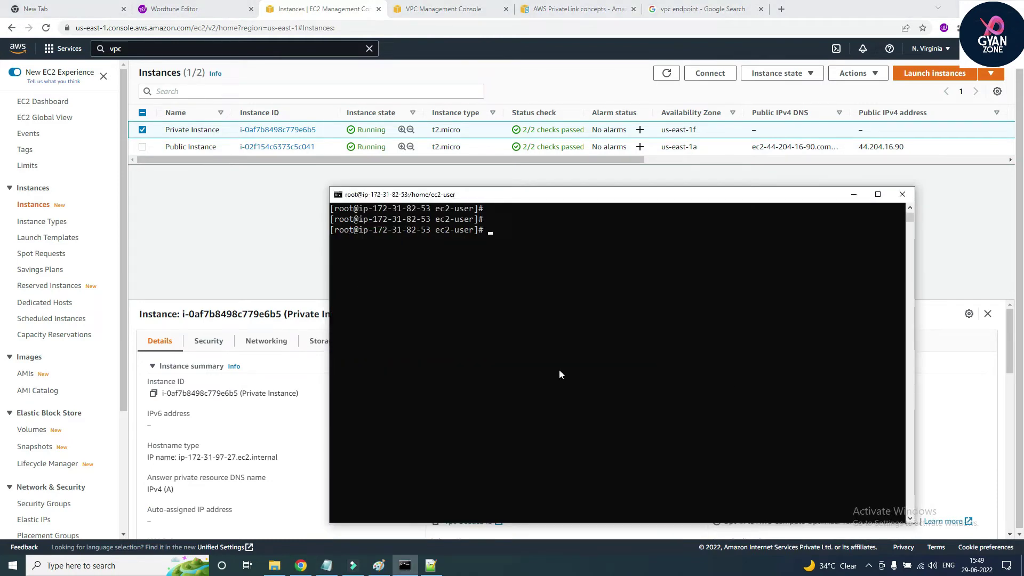
{"action": "type", "text": "ssh -"}
{"action": "type", "text": "i test.pem "}
{"action": "type", "text": "ec2"}
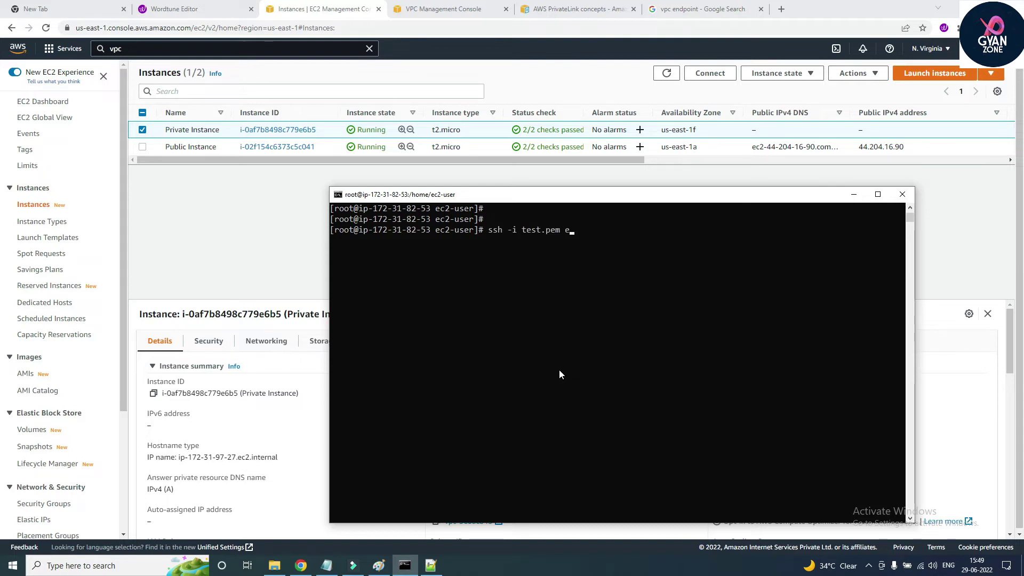
{"action": "type", "text": "-user@172.31.97.27"}
{"action": "key", "text": "Return"}
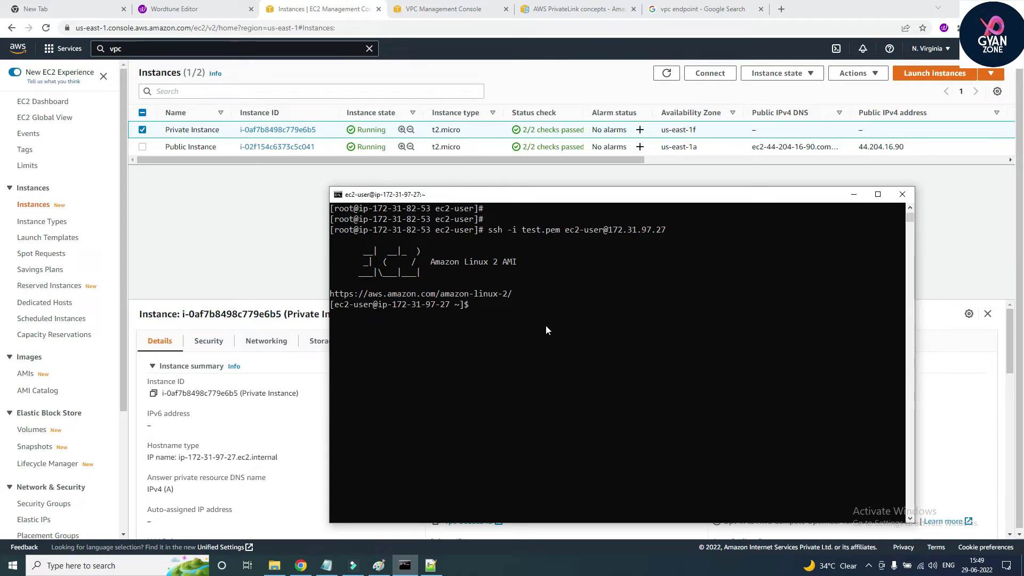
Start aws configure on the private instance and open the access keys section of the AWS account's security credentials.
{"action": "type", "text": "aws configure"}
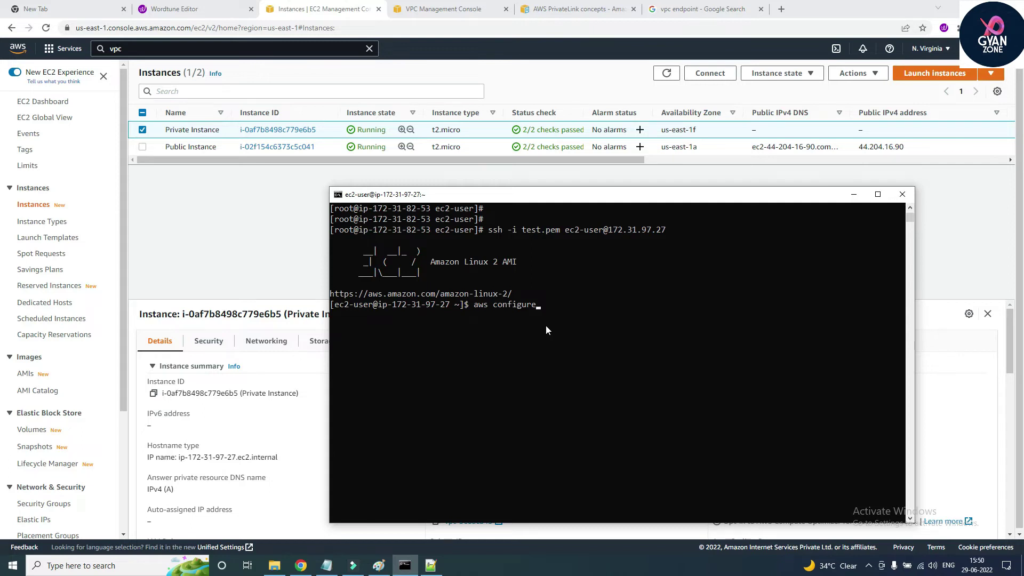
{"action": "key", "text": "Return"}
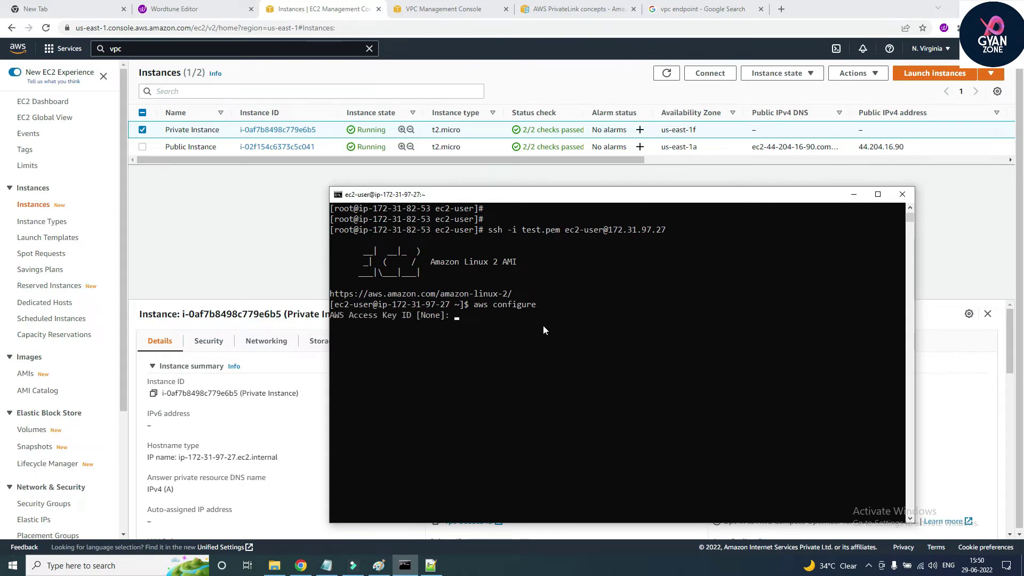
{"action": "left_click", "coordinate": [981, 48]}
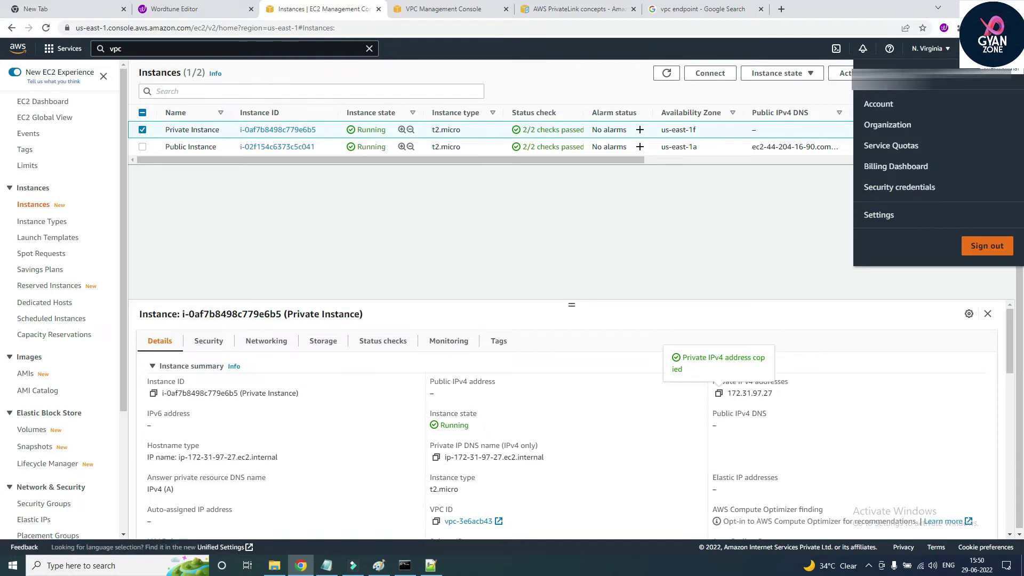
{"action": "left_click", "coordinate": [883, 191]}
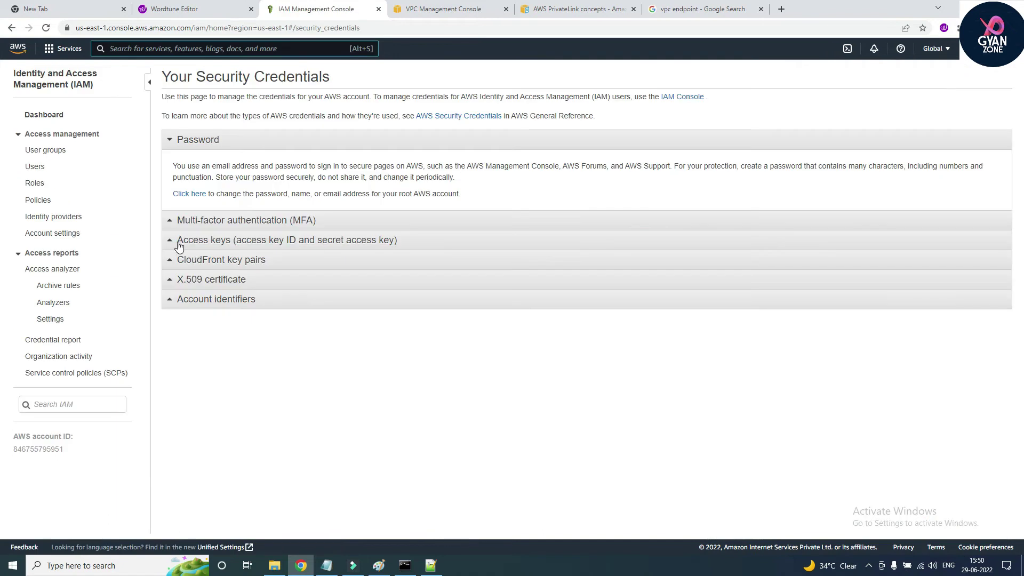
{"action": "left_click", "coordinate": [179, 242]}
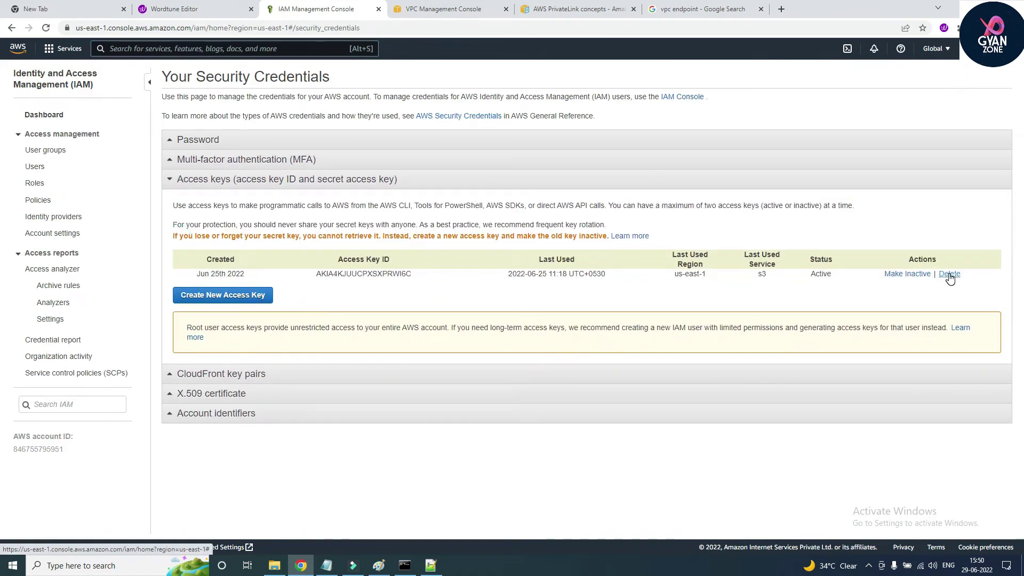
Deactivate the existing access key created on Jun 25th 2022 without deleting it.
{"action": "left_click", "coordinate": [949, 275]}
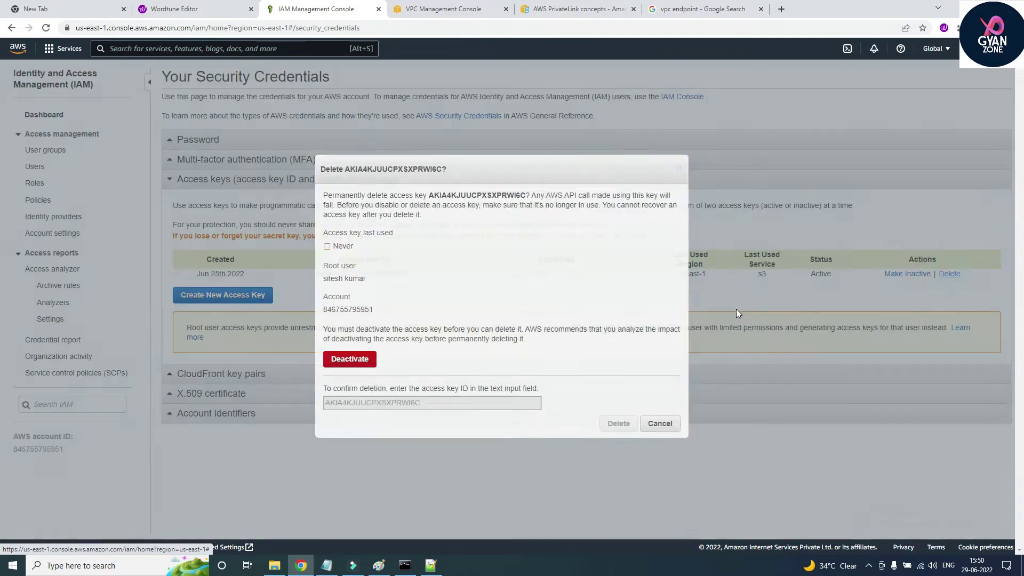
{"action": "left_click", "coordinate": [344, 358]}
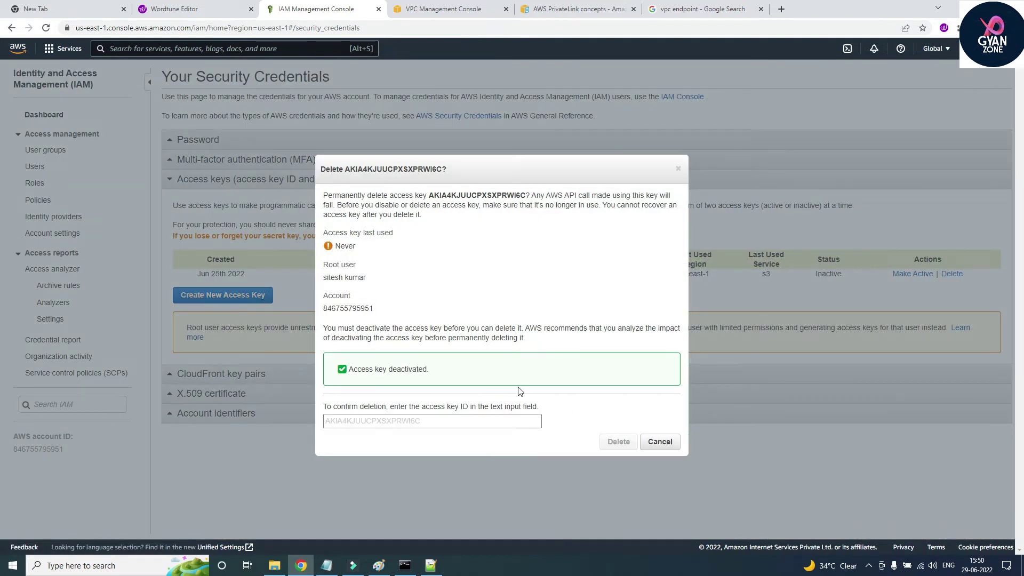
{"action": "left_click", "coordinate": [656, 441]}
Create a new access key and copy its access key ID and secret access key into the open .pem file in Notepad++.
{"action": "left_click", "coordinate": [259, 295]}
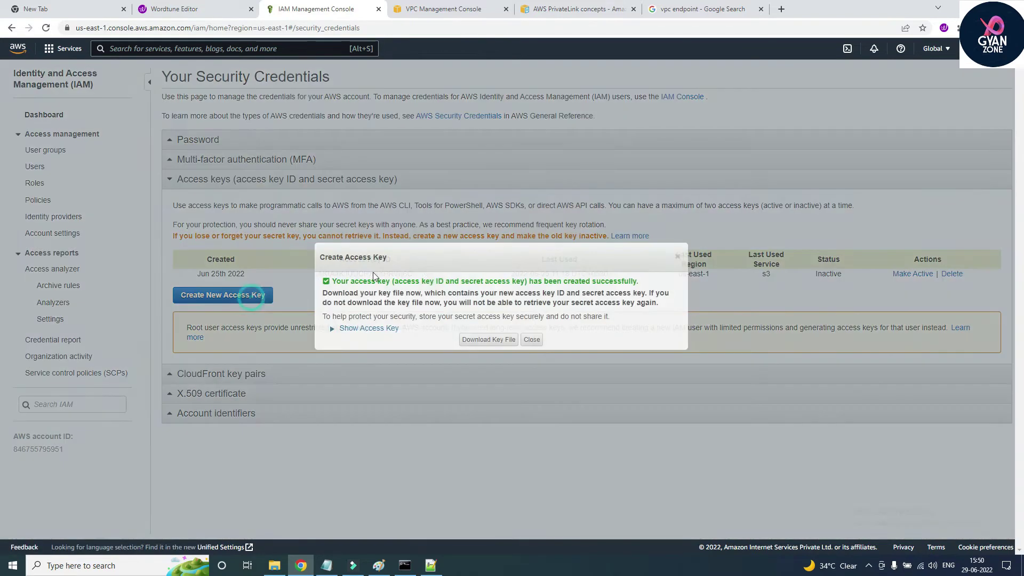
{"action": "left_click", "coordinate": [385, 328]}
{"action": "left_click_drag", "start_coordinate": [570, 354], "coordinate": [368, 349]}
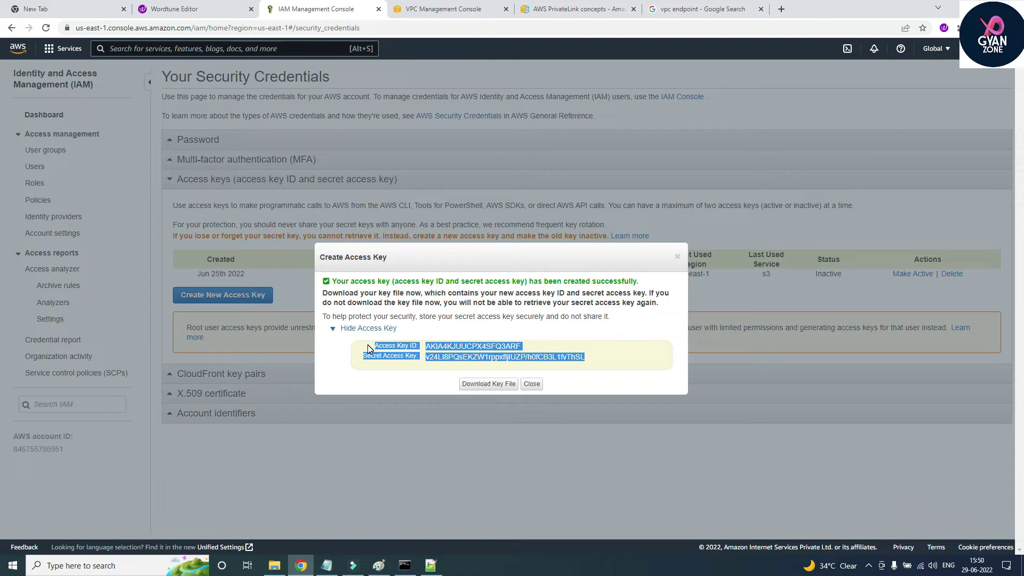
{"action": "key", "text": "super+Tab"}
{"action": "left_click", "coordinate": [880, 219]}
{"action": "key", "text": "ctrl+v"}
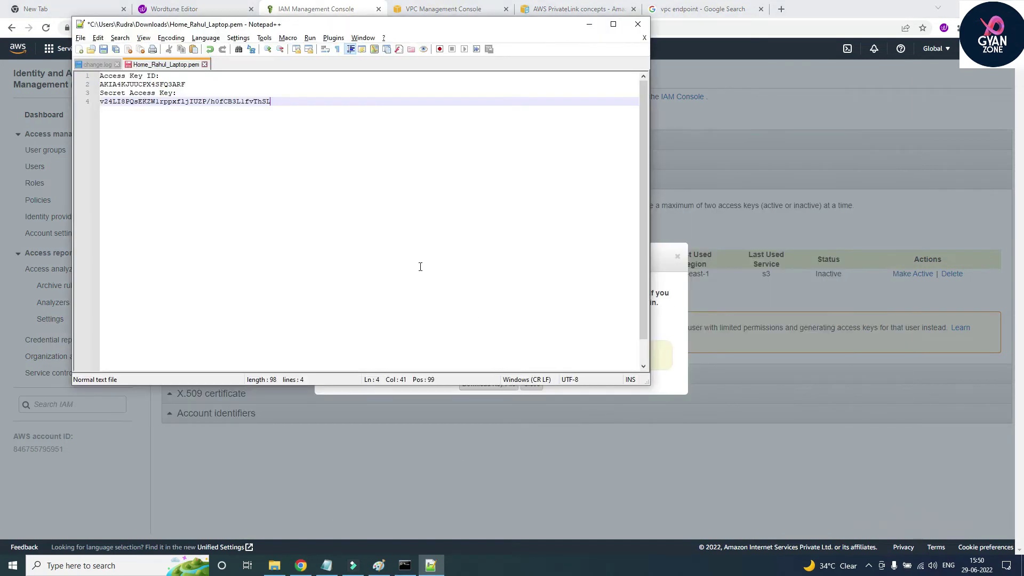
Copy the access key ID from Notepad++ and enter it as the AWS Access Key ID in the private instance's terminal.
{"action": "left_click_drag", "start_coordinate": [187, 87], "coordinate": [81, 85]}
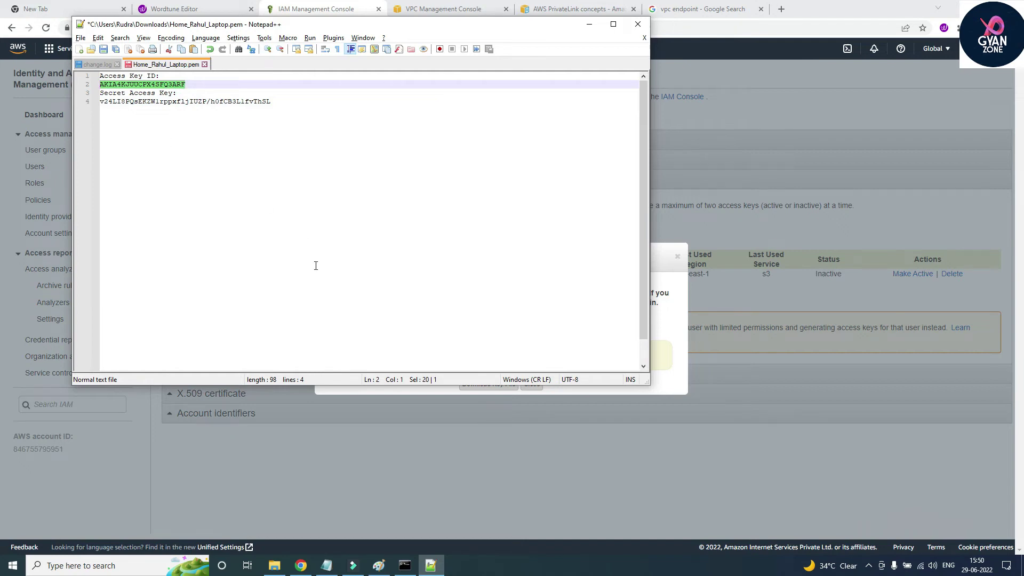
{"action": "key", "text": "alt+Tab"}
{"action": "key", "text": "Tab"}
{"action": "right_click", "coordinate": [486, 308]}
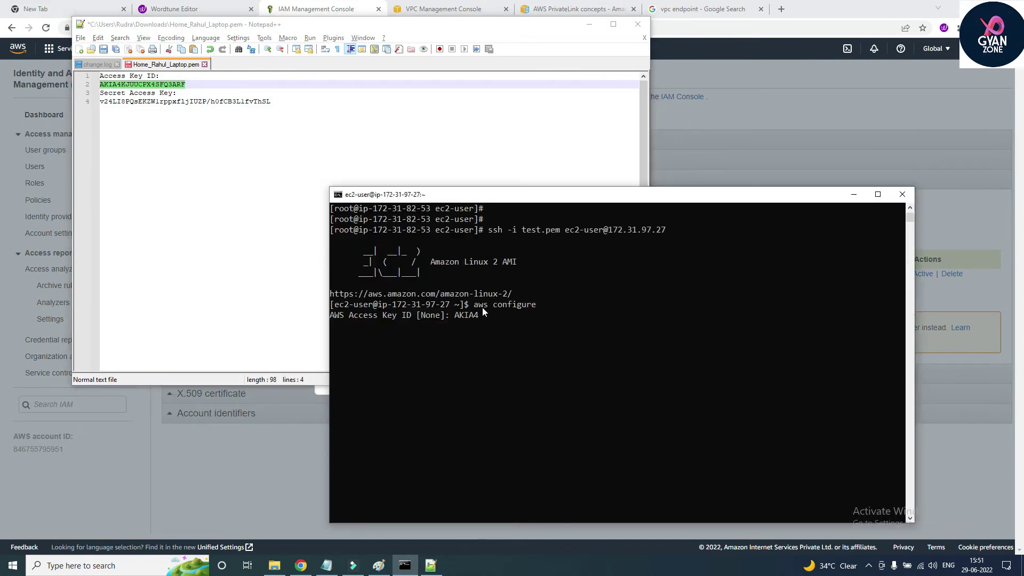
{"action": "key", "text": "Return"}
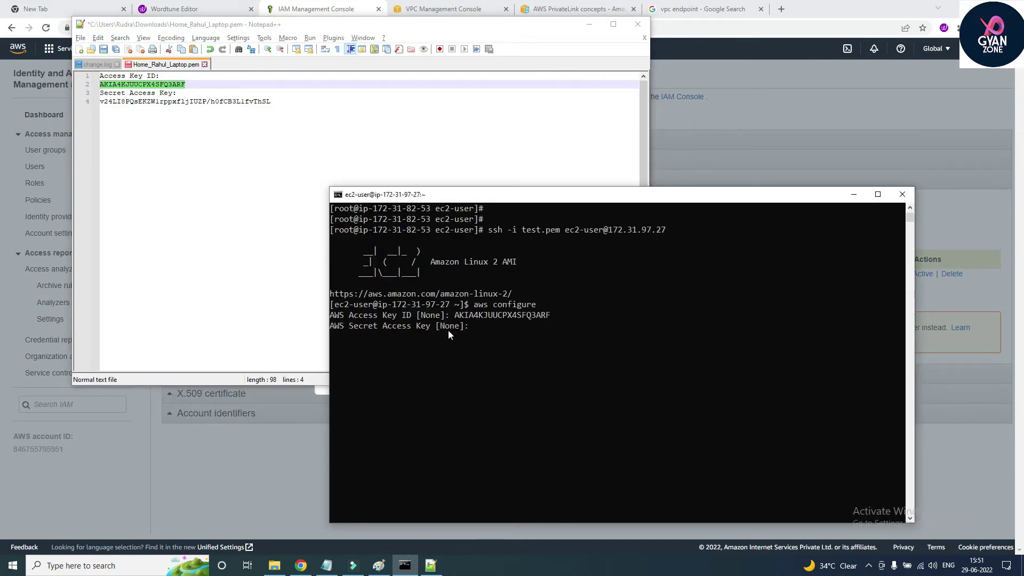
Copy the secret access key from Notepad++ and enter it as the AWS Secret Access Key in the terminal.
{"action": "key", "text": "alt+Tab"}
{"action": "left_click_drag", "start_coordinate": [272, 101], "coordinate": [93, 107]}
{"action": "key", "text": "ctrl+c"}
{"action": "key", "text": "alt+Tab"}
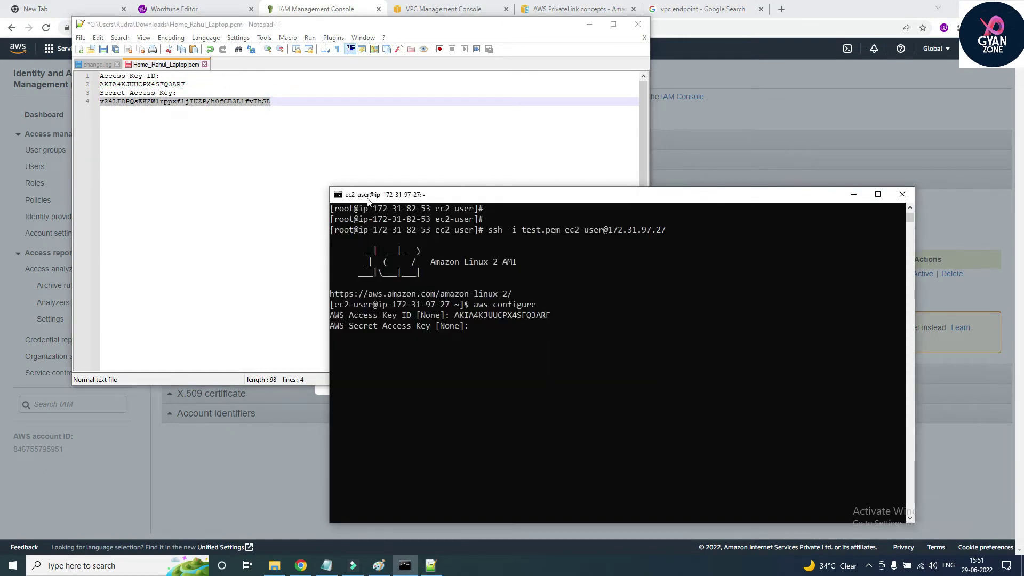
{"action": "right_click", "coordinate": [523, 304]}
{"action": "key", "text": "Return"}
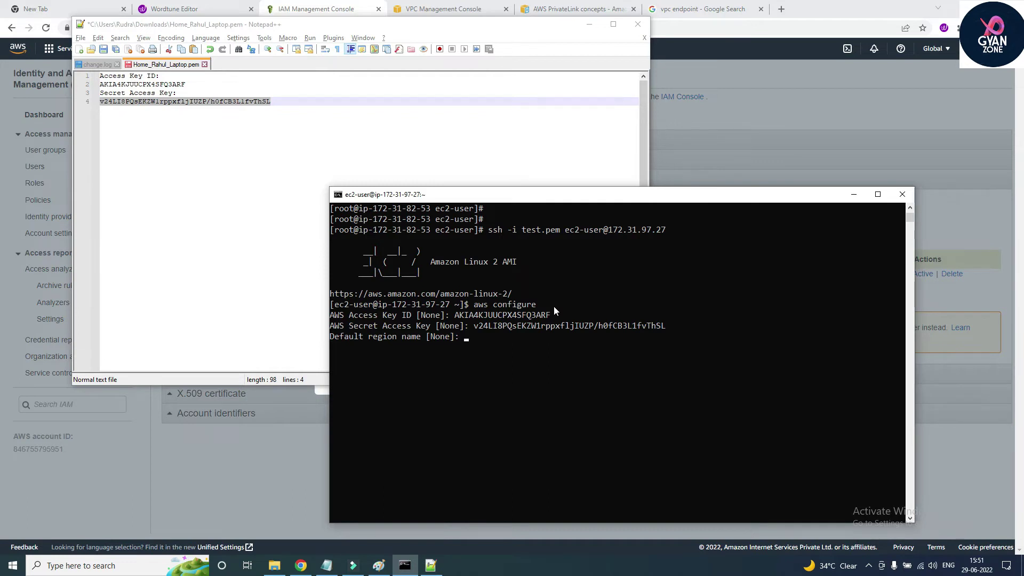
Look up the N. Virginia region code, set the default region to us-east-1 in aws configure, and leave the output format blank.
{"action": "left_click", "coordinate": [424, 8]}
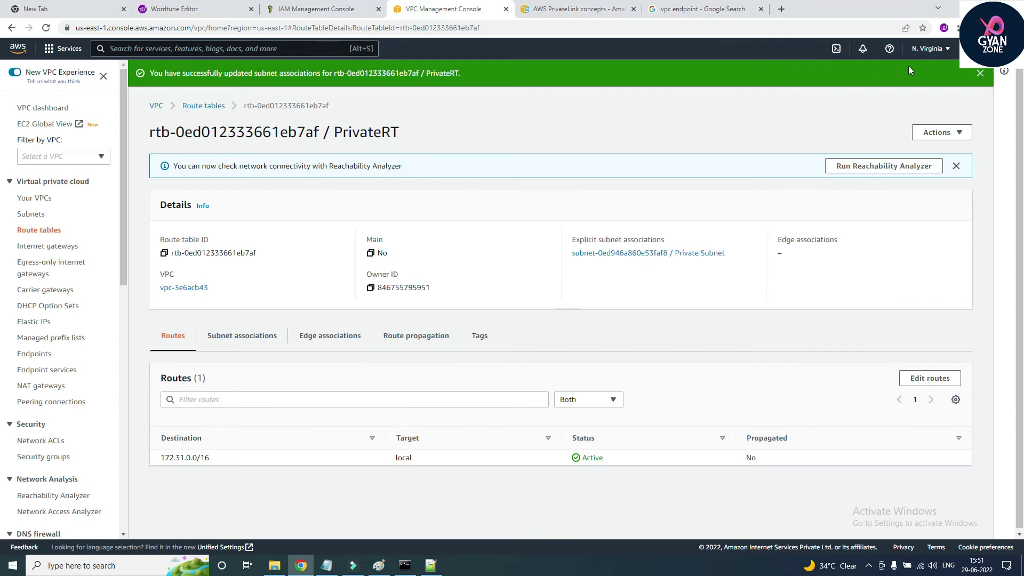
{"action": "left_click", "coordinate": [928, 48]}
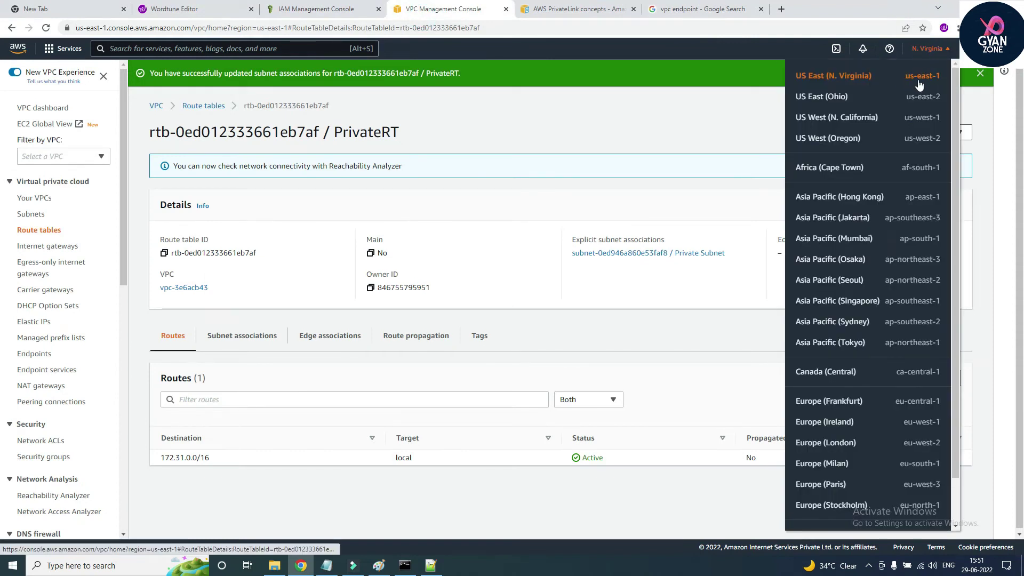
{"action": "key", "text": "alt+Tab"}
{"action": "key", "text": "Escape"}
{"action": "type", "text": "us-east-1"}
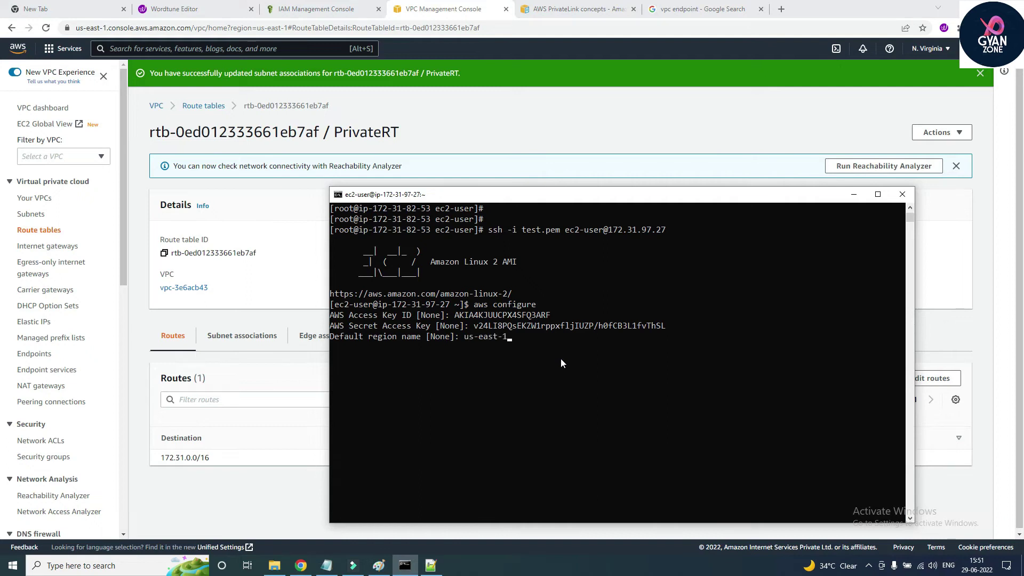
{"action": "key", "text": "Return"}
{"action": "key", "text": "Return"}
Run aws s3 ls on the private instance to test its access to S3.
{"action": "type", "text": "aws "}
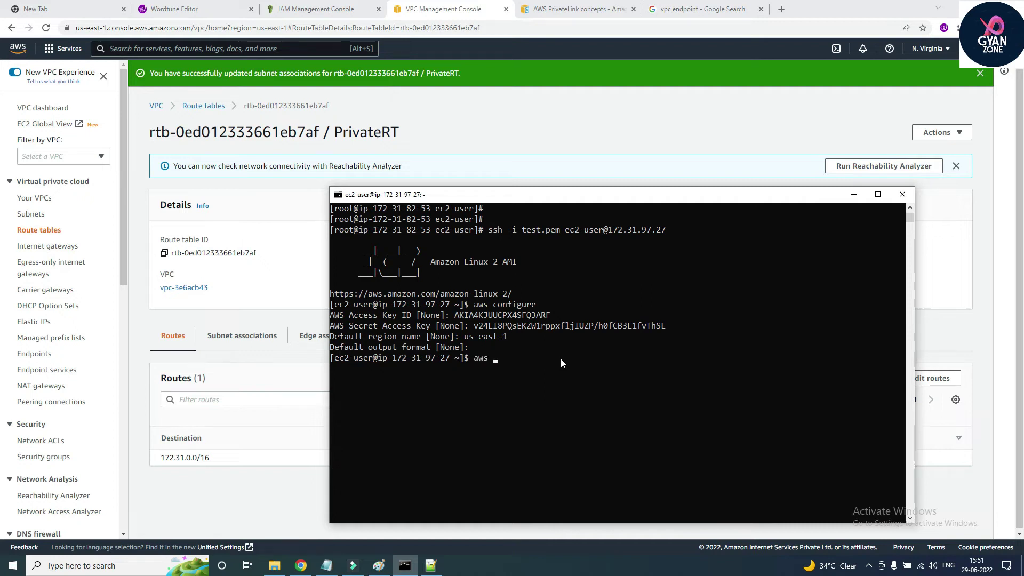
{"action": "type", "text": "s3 ls"}
{"action": "key", "text": "Return"}
In the VPC console, start a new endpoint named Endpoint1 with the AWS services category.
{"action": "left_click", "coordinate": [411, 9]}
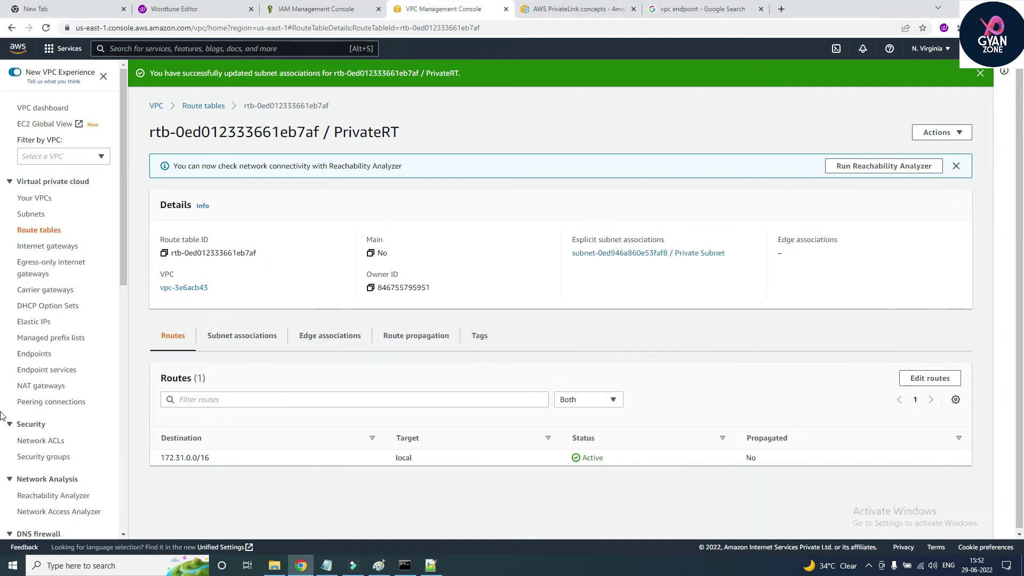
{"action": "left_click", "coordinate": [34, 354]}
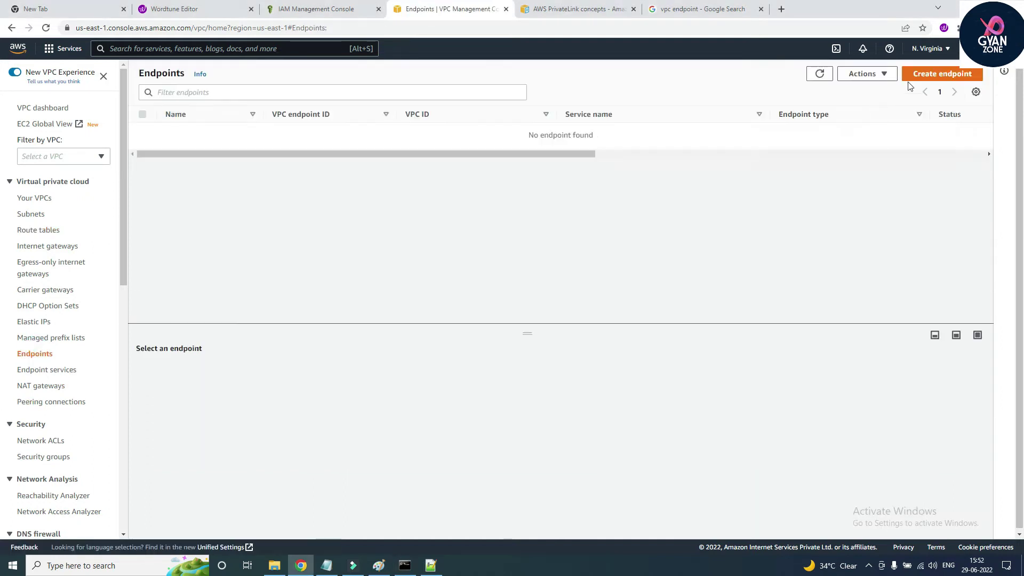
{"action": "left_click", "coordinate": [924, 78]}
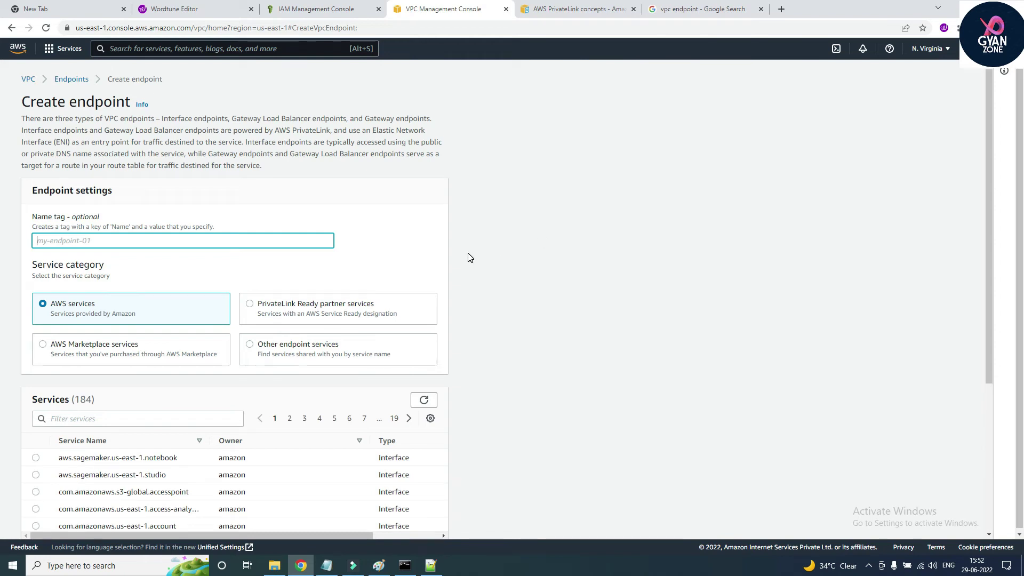
{"action": "left_click", "coordinate": [91, 241]}
{"action": "type", "text": "Endpoint1"}
{"action": "left_click", "coordinate": [76, 318]}
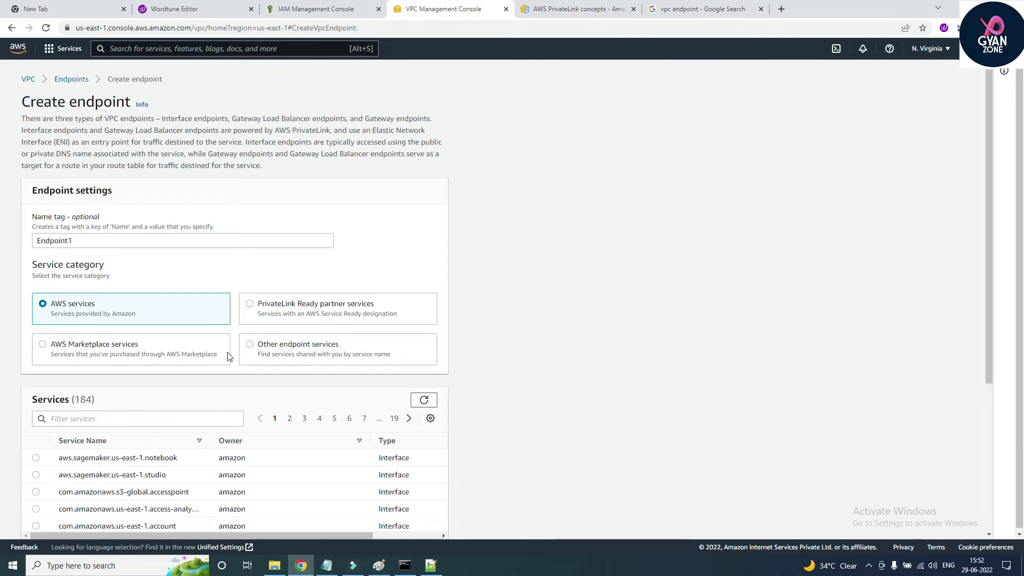
Filter the endpoint services by com.amazonaws.us-east-1.s3 and select the one of type Gateway.
{"action": "left_click_drag", "start_coordinate": [68, 400], "coordinate": [96, 401]}
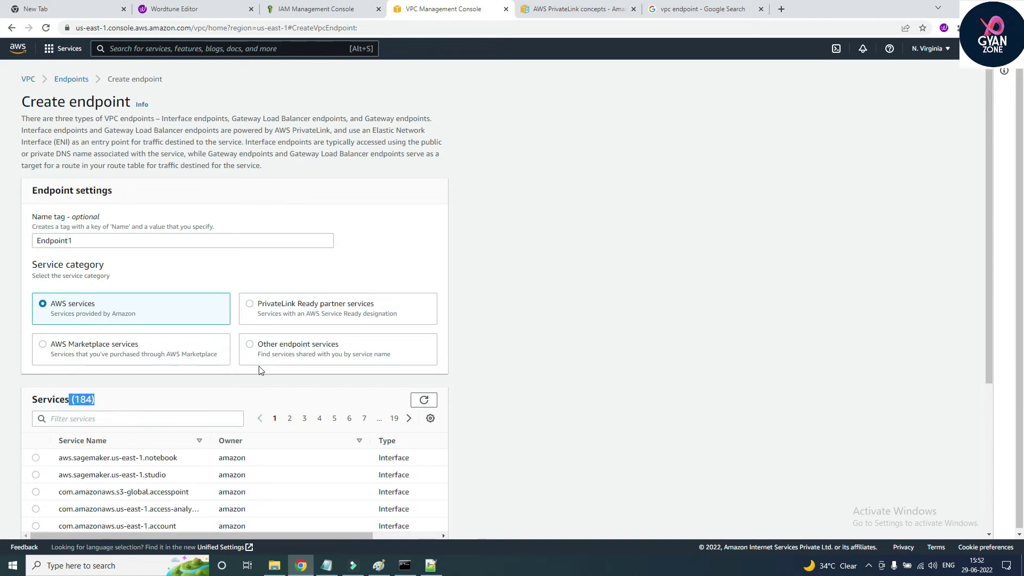
{"action": "scroll", "coordinate": [258, 365], "scroll_direction": "down", "scroll_amount": 2}
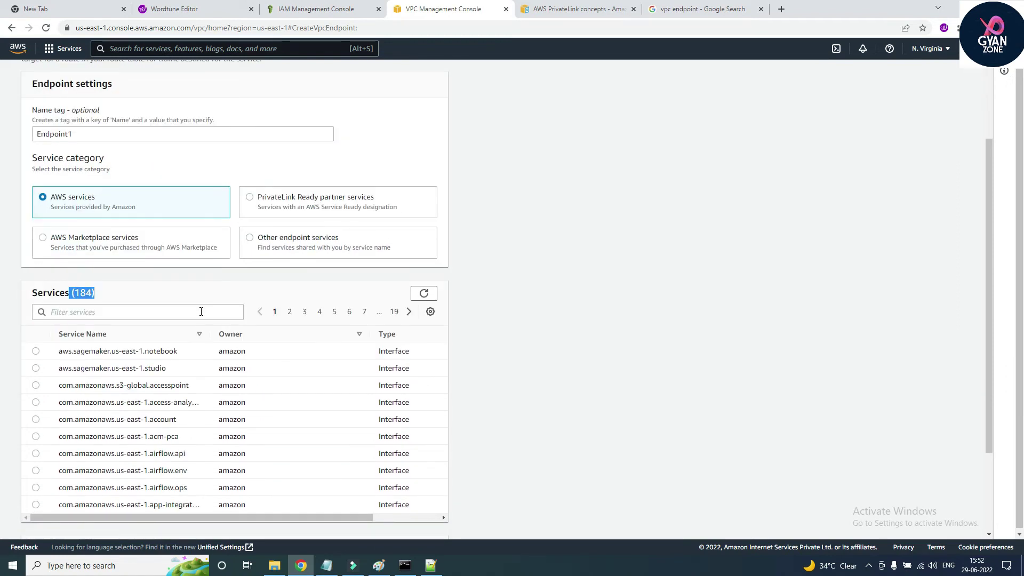
{"action": "left_click", "coordinate": [201, 311]}
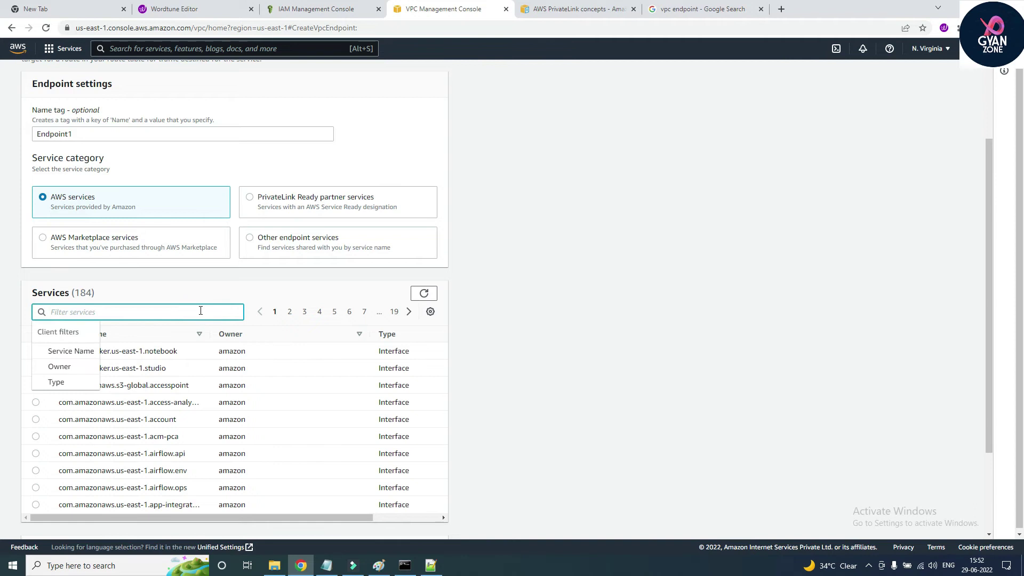
{"action": "type", "text": "s3"}
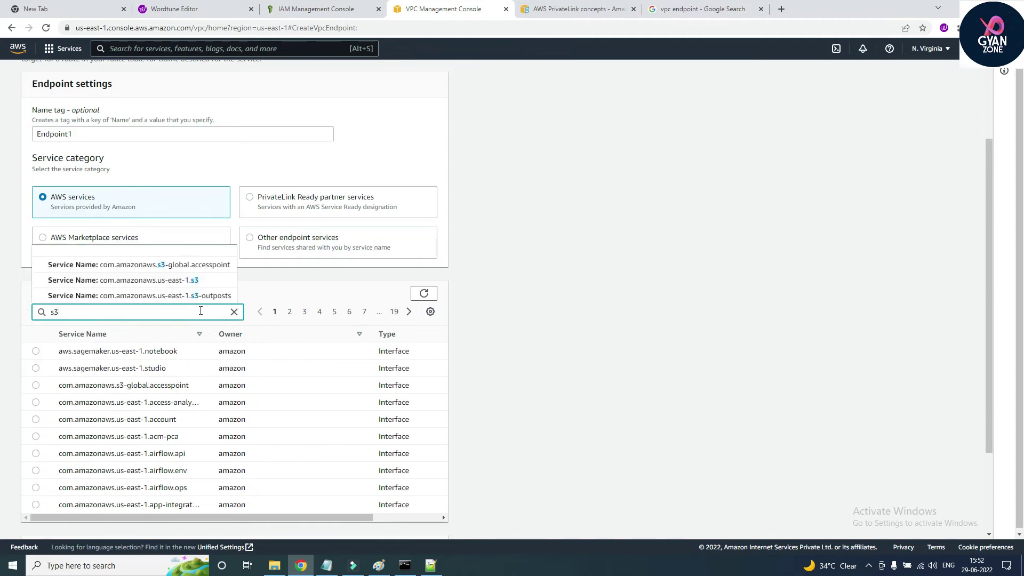
{"action": "left_click", "coordinate": [150, 281]}
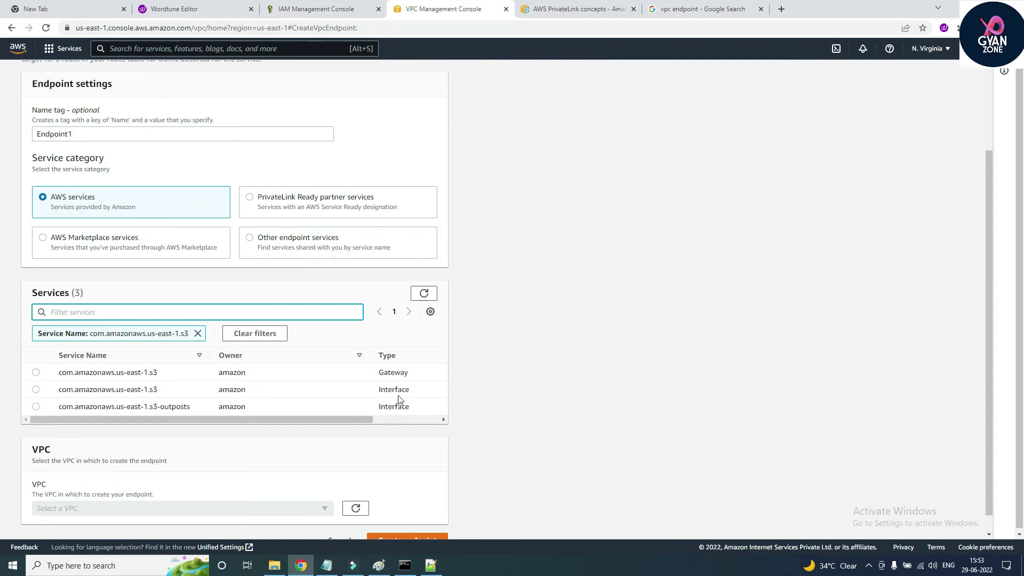
{"action": "left_click", "coordinate": [36, 372]}
Choose the default VPC vpc-3e6acb43 for the endpoint and associate the PrivateRT route table.
{"action": "scroll", "coordinate": [412, 433], "scroll_direction": "down", "scroll_amount": 1}
{"action": "left_click", "coordinate": [259, 488]}
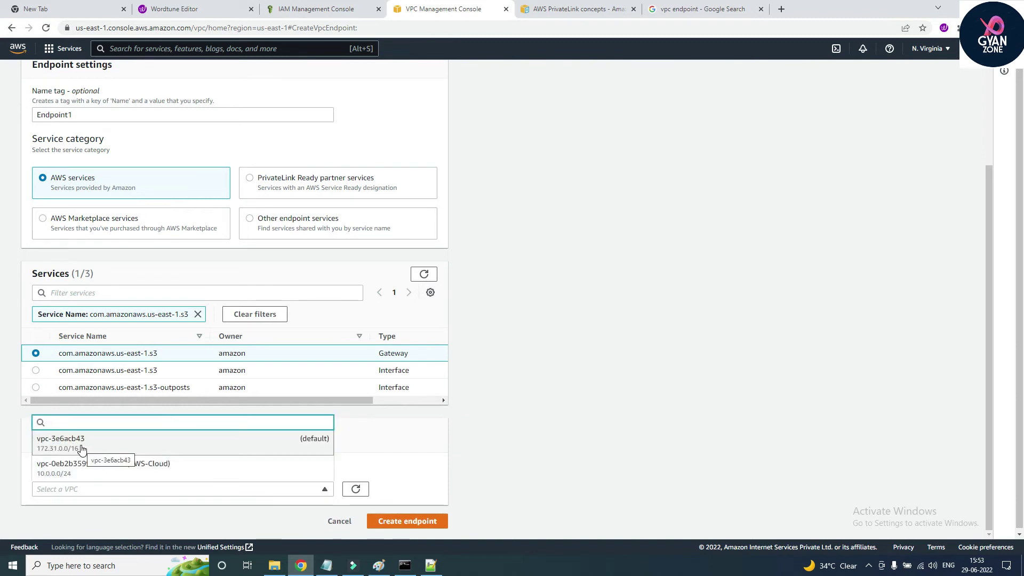
{"action": "left_click", "coordinate": [262, 442]}
{"action": "scroll", "coordinate": [341, 429], "scroll_direction": "down", "scroll_amount": 3}
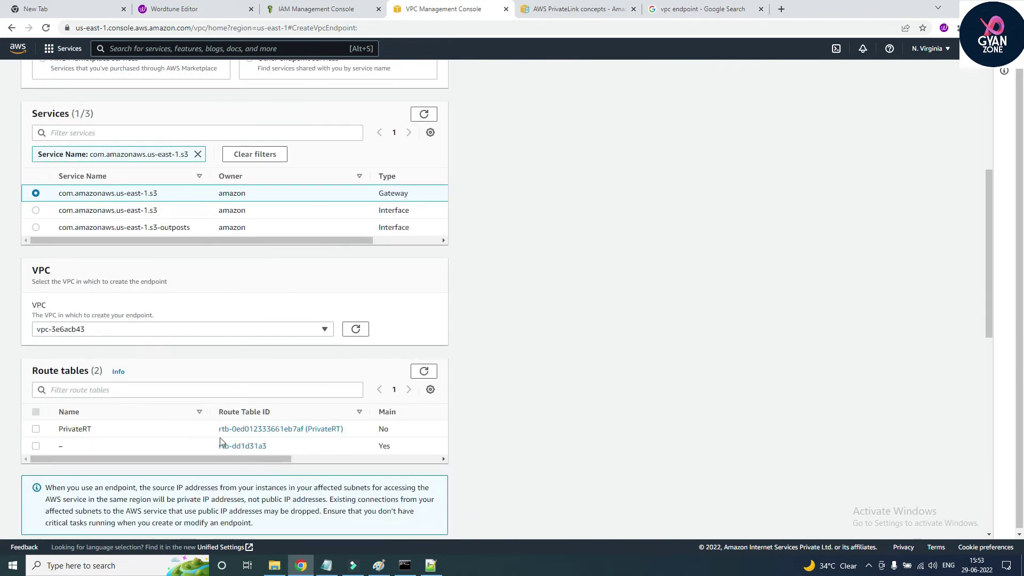
{"action": "left_click", "coordinate": [36, 429]}
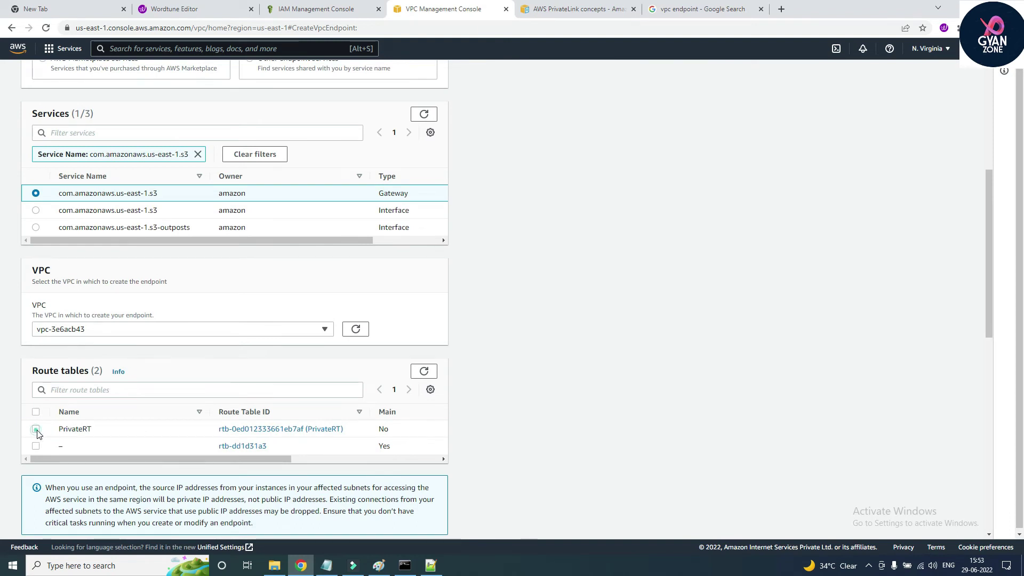
Keep the Full access policy and the Name tag, and create the endpoint.
{"action": "scroll", "coordinate": [101, 294], "scroll_direction": "down", "scroll_amount": 5}
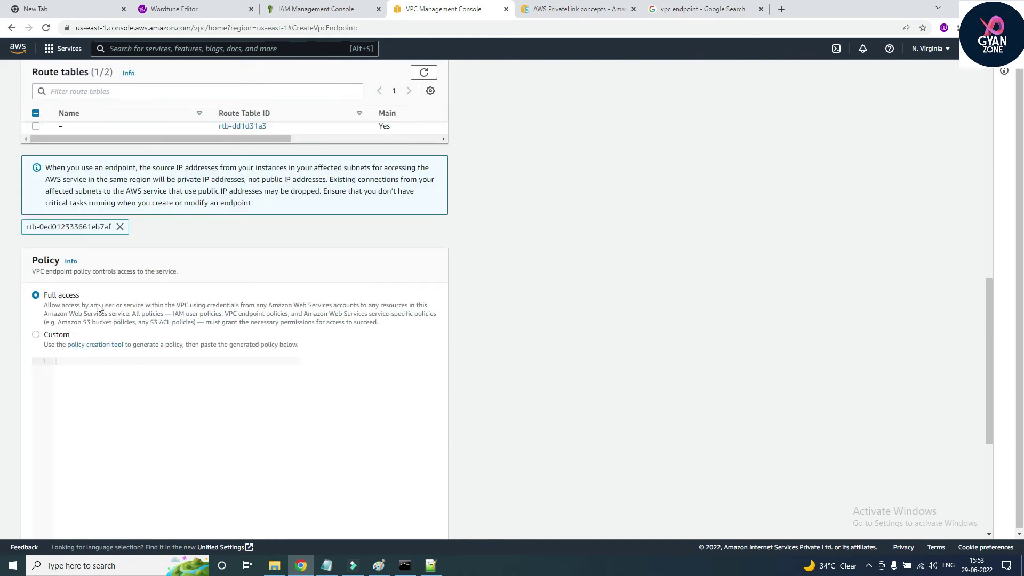
{"action": "scroll", "coordinate": [104, 313], "scroll_direction": "down", "scroll_amount": 1}
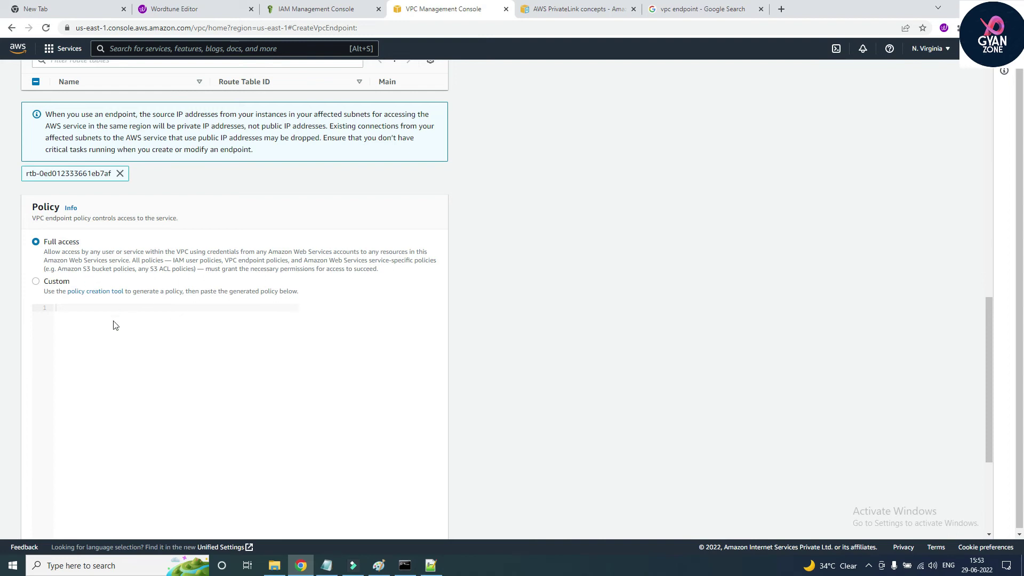
{"action": "scroll", "coordinate": [245, 373], "scroll_direction": "down", "scroll_amount": 4}
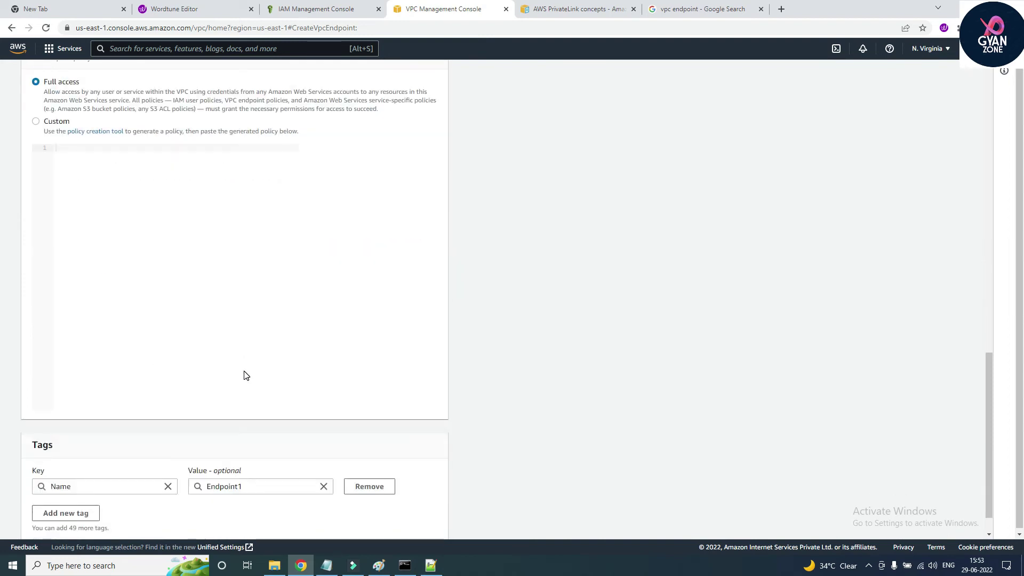
{"action": "left_click", "coordinate": [408, 523]}
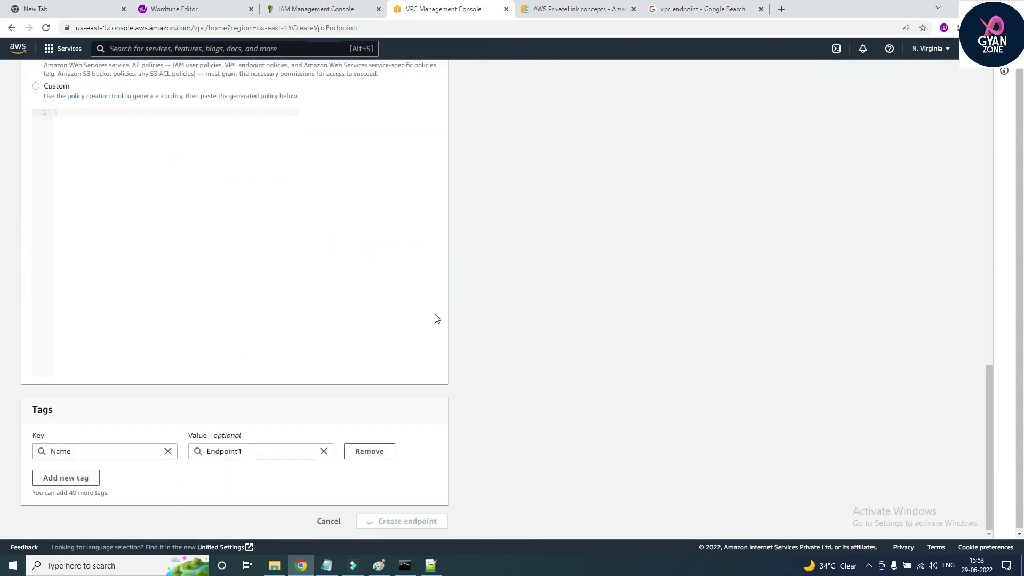
Switch to the private instance's terminal and list the S3 buckets with aws s3 ls.
{"action": "left_click_drag", "start_coordinate": [640, 149], "coordinate": [479, 148]}
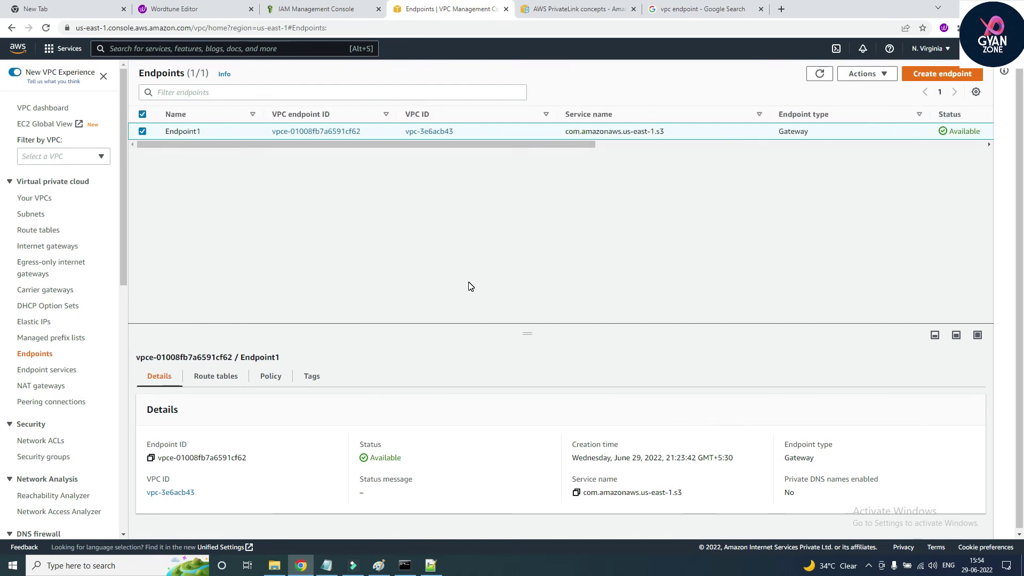
{"action": "key", "text": "alt+Tab"}
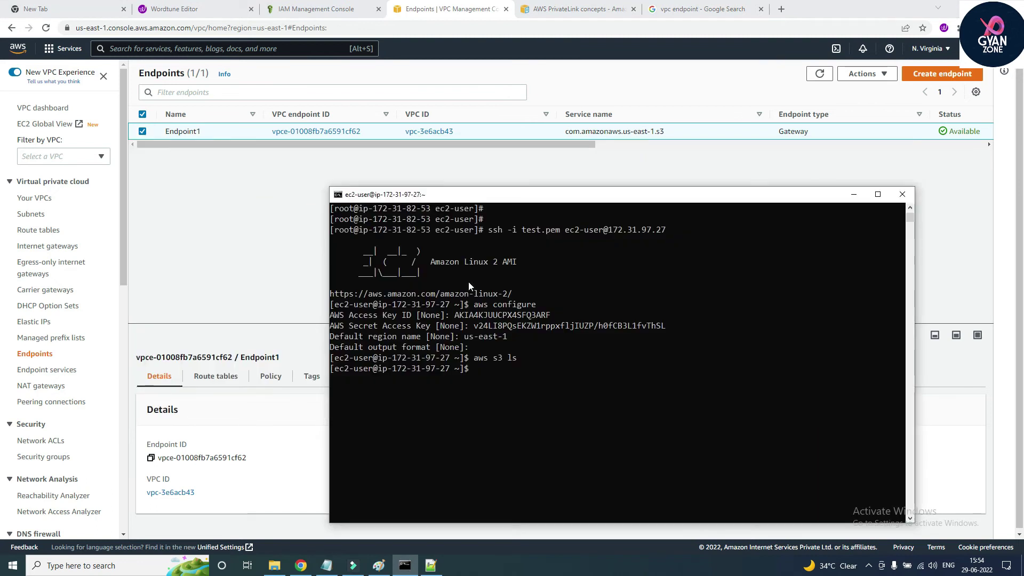
{"action": "left_click", "coordinate": [567, 381]}
{"action": "key", "text": "Escape"}
{"action": "key", "text": "Up"}
{"action": "key", "text": "Return"}
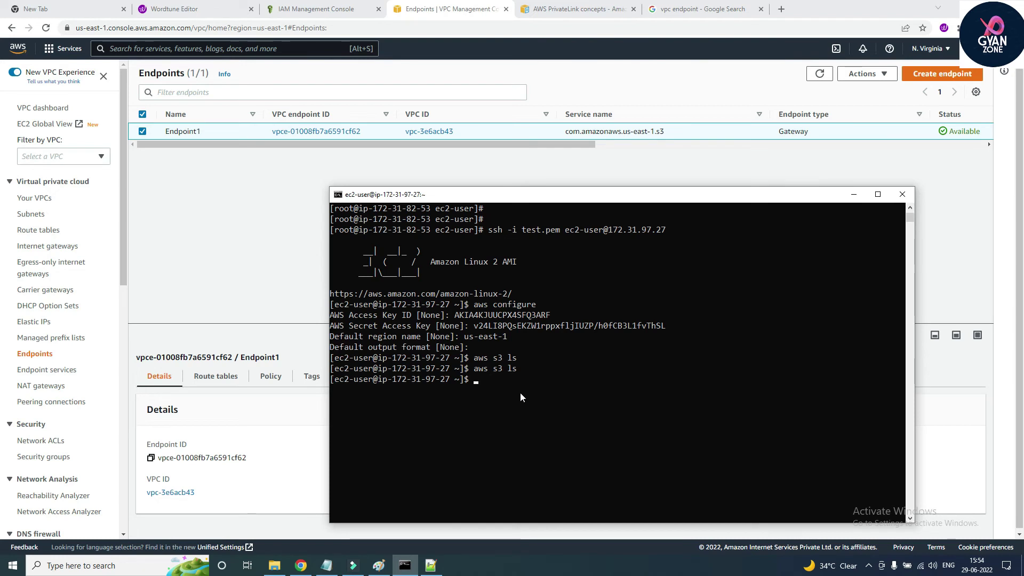
Try to create an S3 bucket from the instance with aws s3 mb s3://testing123.
{"action": "left_click", "coordinate": [471, 399]}
{"action": "key", "text": "Escape"}
{"action": "type", "text": "aws s3 mb s3"}
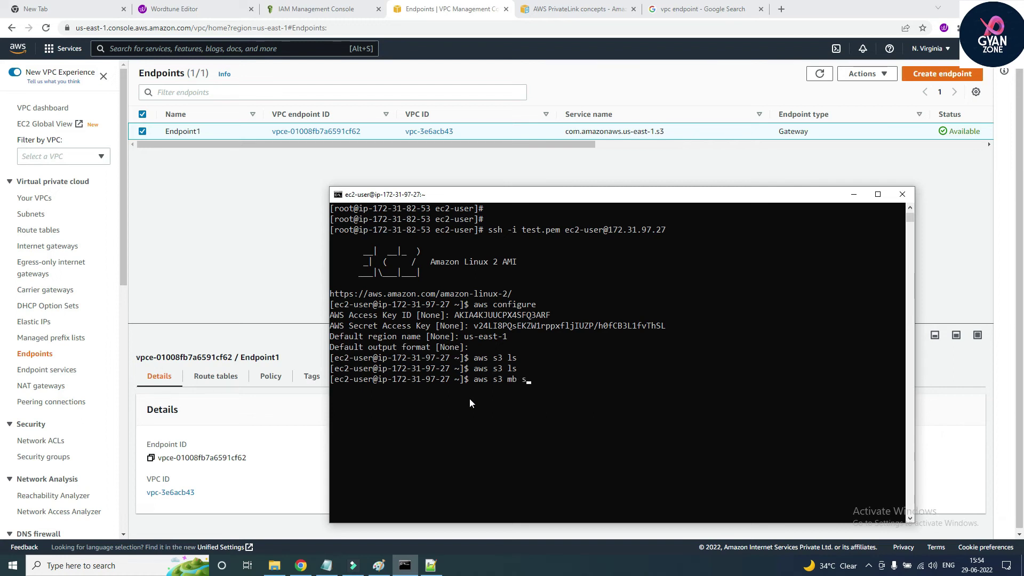
{"action": "type", "text": "://test123"}
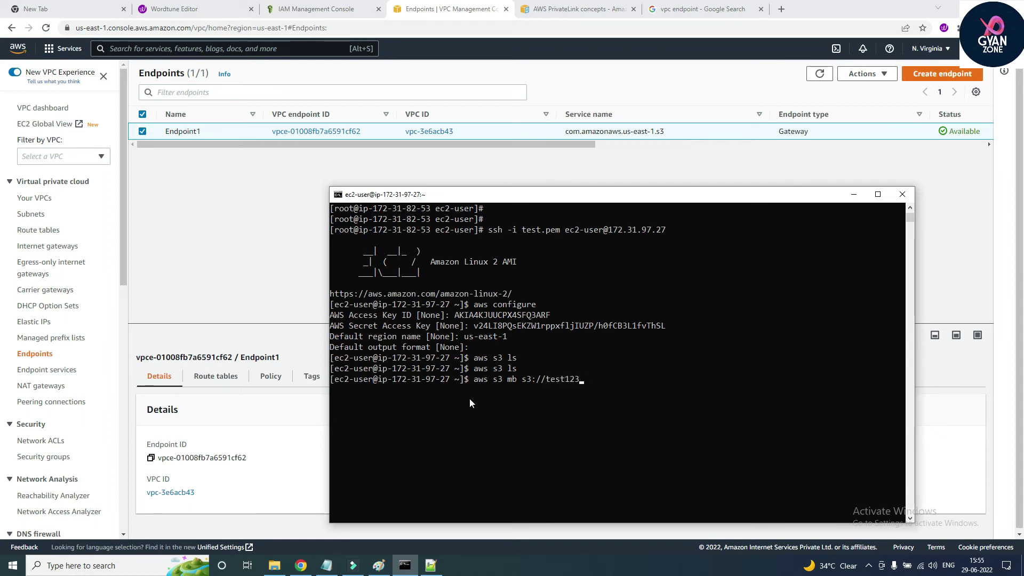
{"action": "key", "text": "BackSpace"}
{"action": "key", "text": "BackSpace"}
{"action": "key", "text": "BackSpace"}
{"action": "type", "text": "ing123"}
{"action": "key", "text": "Return"}
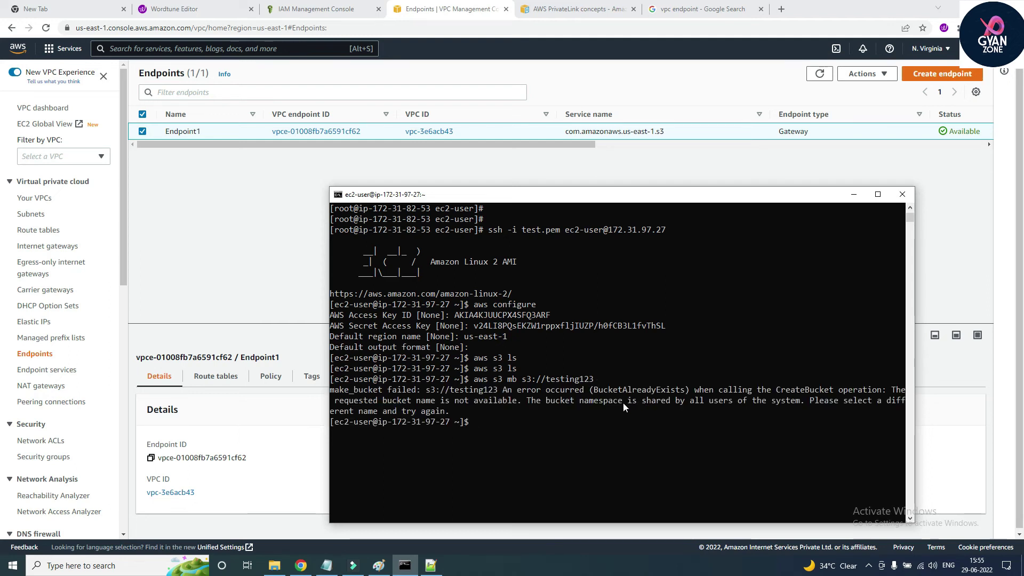
Create the bucket with aws s3 mb s3://testing123rk and list the buckets with aws s3 ls.
{"action": "key", "text": "Up"}
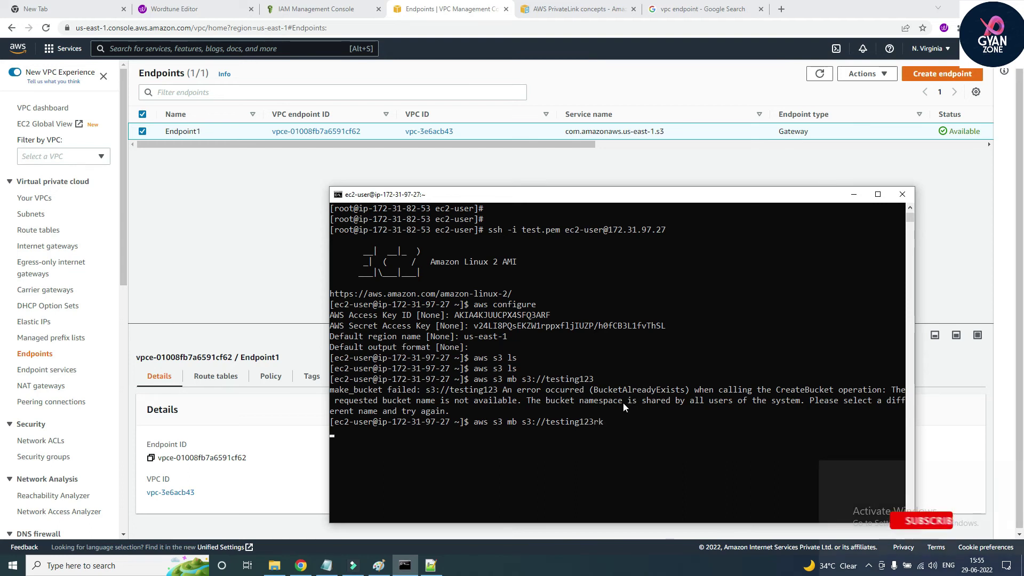
{"action": "key", "text": "Return"}
{"action": "type", "text": "aws s3 ls"}
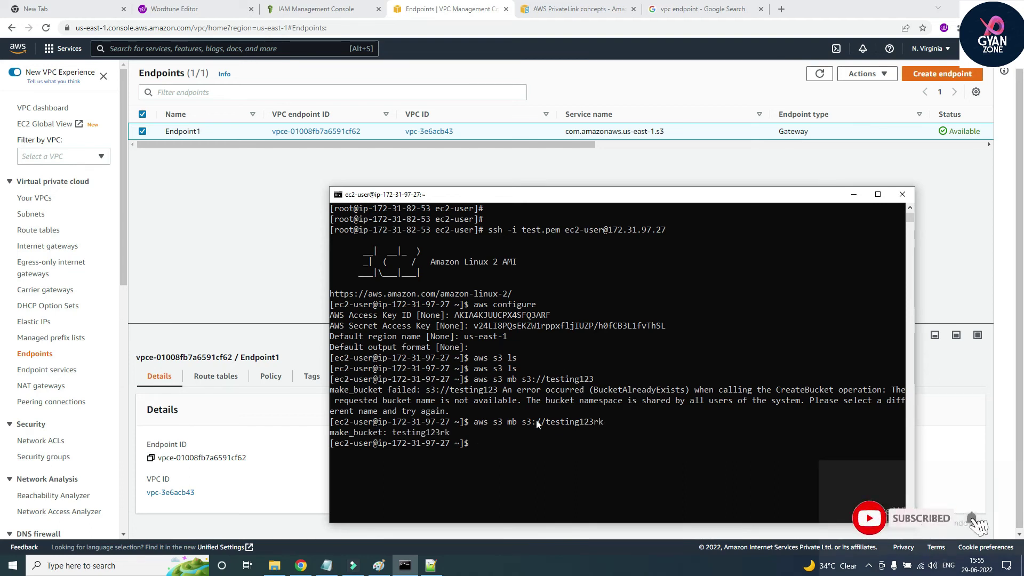
{"action": "key", "text": "Return"}
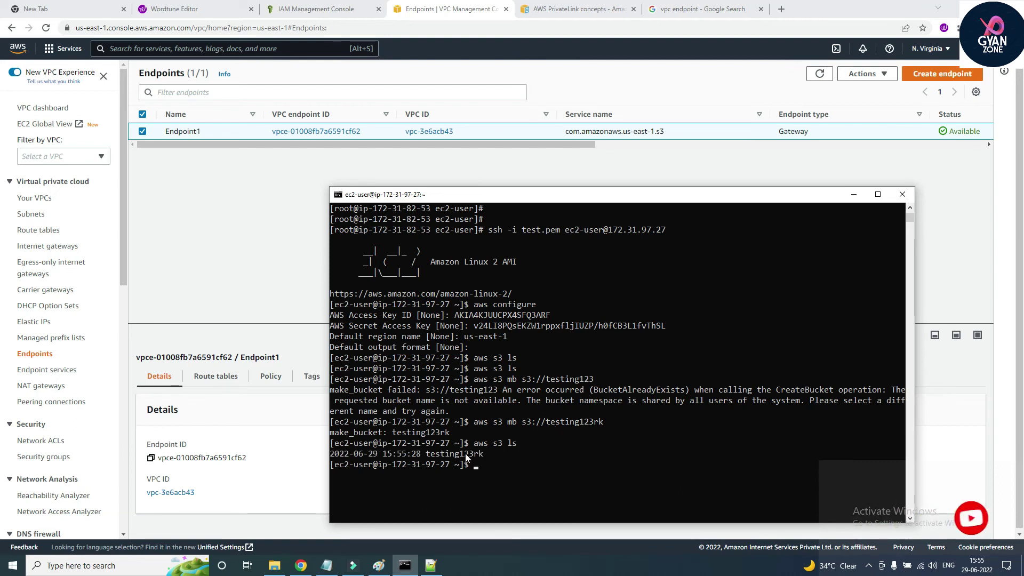
In the AWS console in the browser, search for s3 and open the S3 bucket list in a new tab.
{"action": "left_click", "coordinate": [307, 49]}
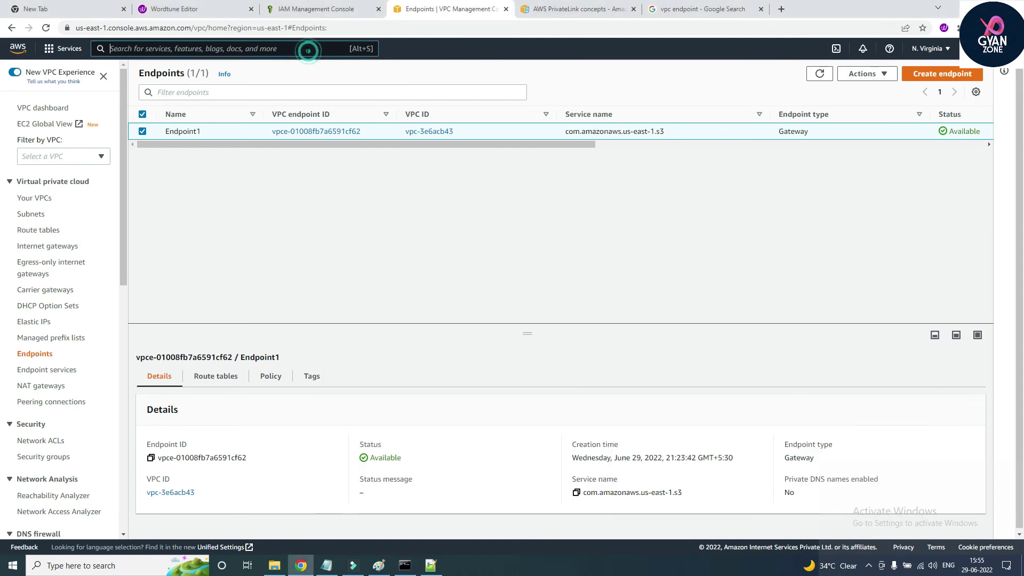
{"action": "type", "text": "s3"}
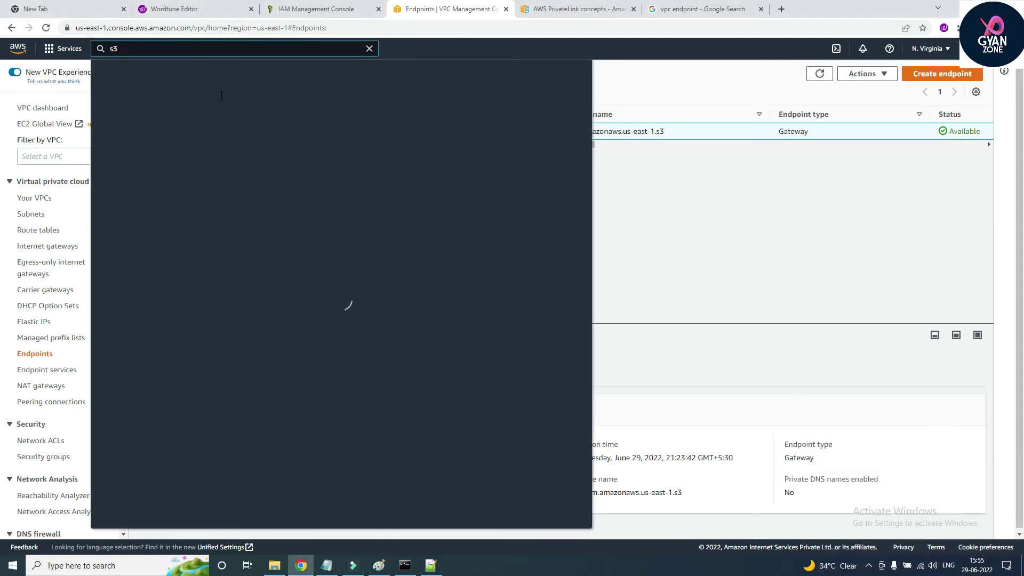
{"action": "left_click", "coordinate": [259, 130]}
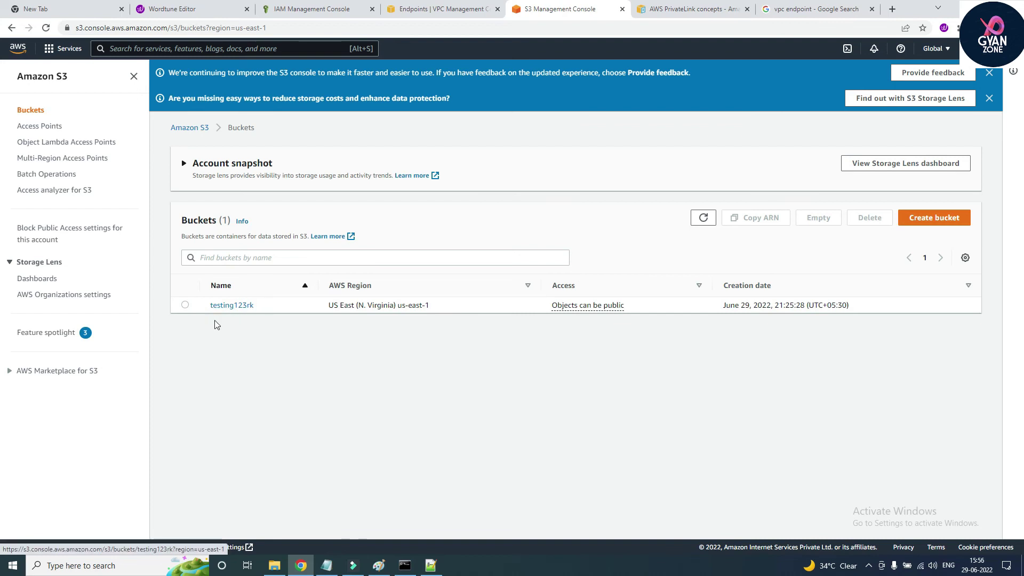
From the instance's terminal, remove the bucket with aws s3 rb s3://testing123rk, and refresh the bucket list in the S3 console.
{"action": "key", "text": "alt+Tab"}
{"action": "left_click", "coordinate": [522, 453]}
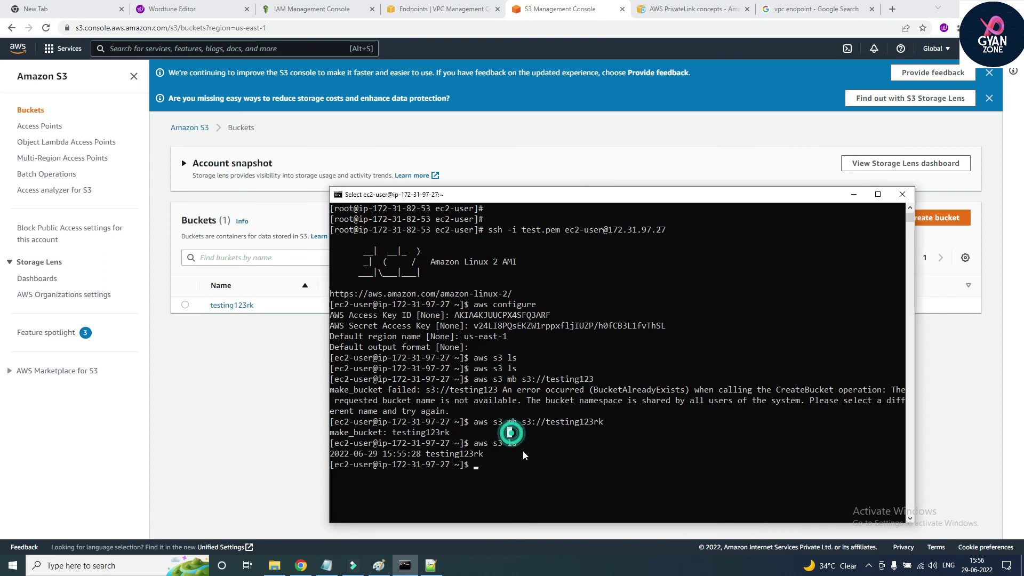
{"action": "type", "text": "aws s3 ls"}
{"action": "key", "text": "Up"}
{"action": "key", "text": "Left"}
{"action": "key", "text": "Left"}
{"action": "key", "text": "Left"}
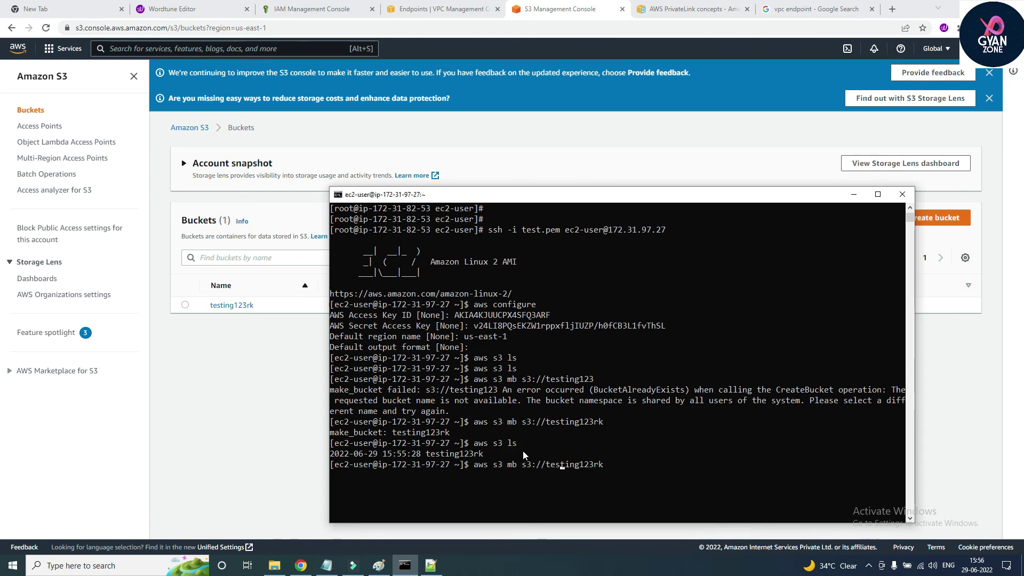
{"action": "key", "text": "Left"}
{"action": "key", "text": "Left"}
{"action": "key", "text": "Left"}
{"action": "key", "text": "Left"}
{"action": "key", "text": "Left"}
{"action": "key", "text": "alt+Tab"}
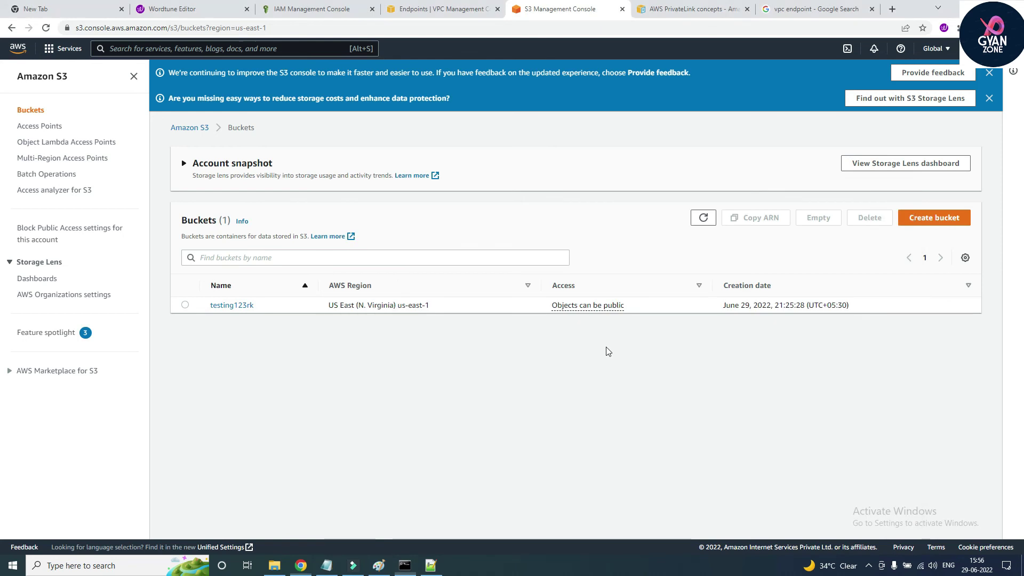
{"action": "left_click", "coordinate": [703, 217]}
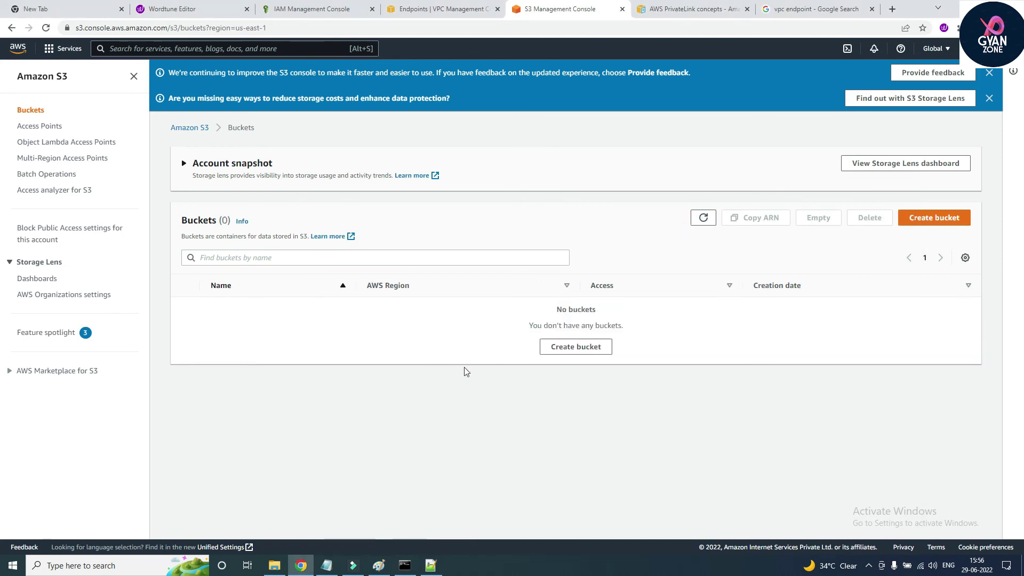
Test the private instance's internet access in the terminal with ping 8.8.8.8, and return to the Endpoints list in the VPC console.
{"action": "key", "text": "alt+Tab"}
{"action": "left_click", "coordinate": [693, 466]}
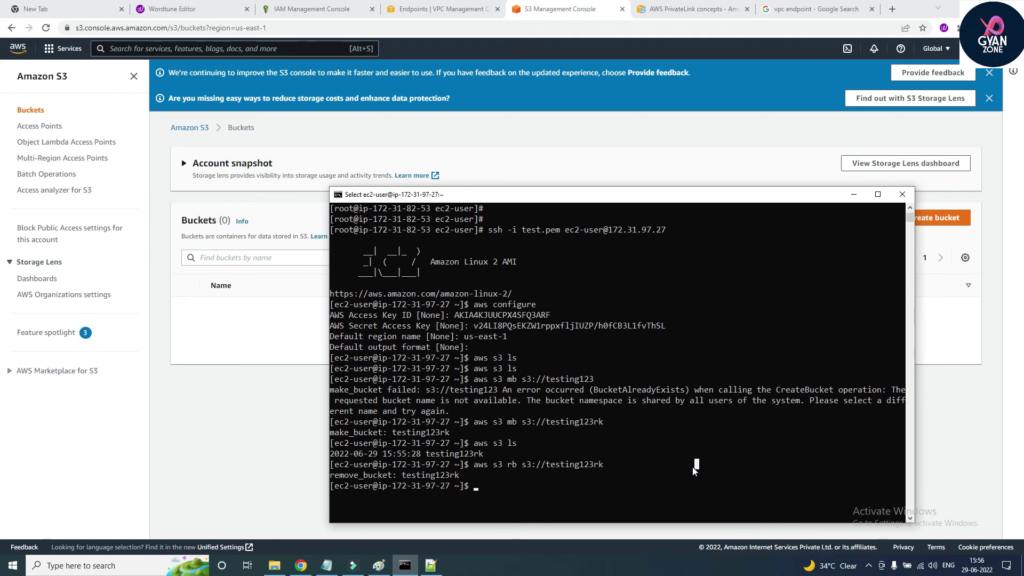
{"action": "type", "text": "ping 8.8.8.8"}
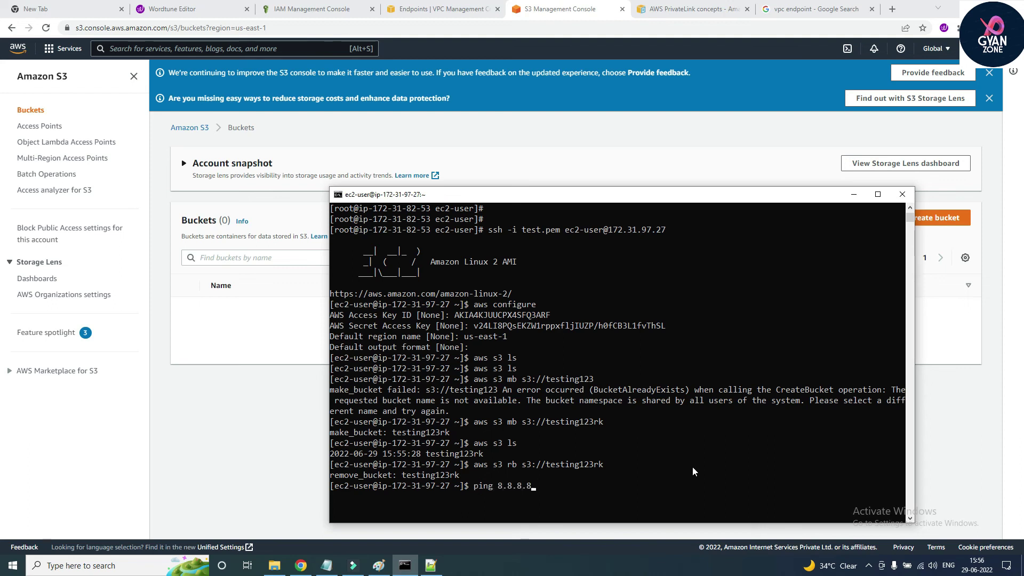
{"action": "key", "text": "Return"}
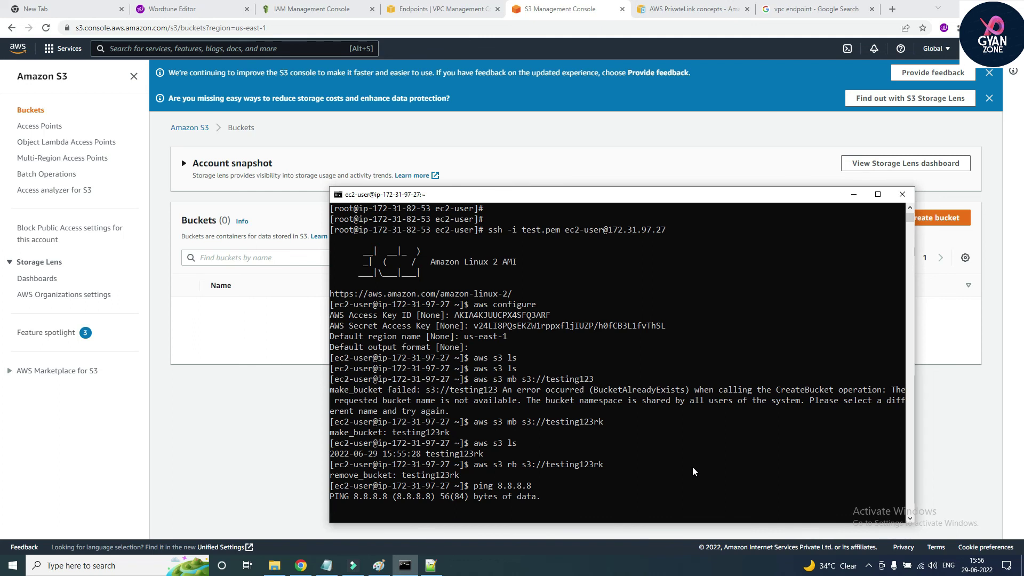
{"action": "left_click", "coordinate": [450, 7]}
{"action": "left_click", "coordinate": [696, 222]}
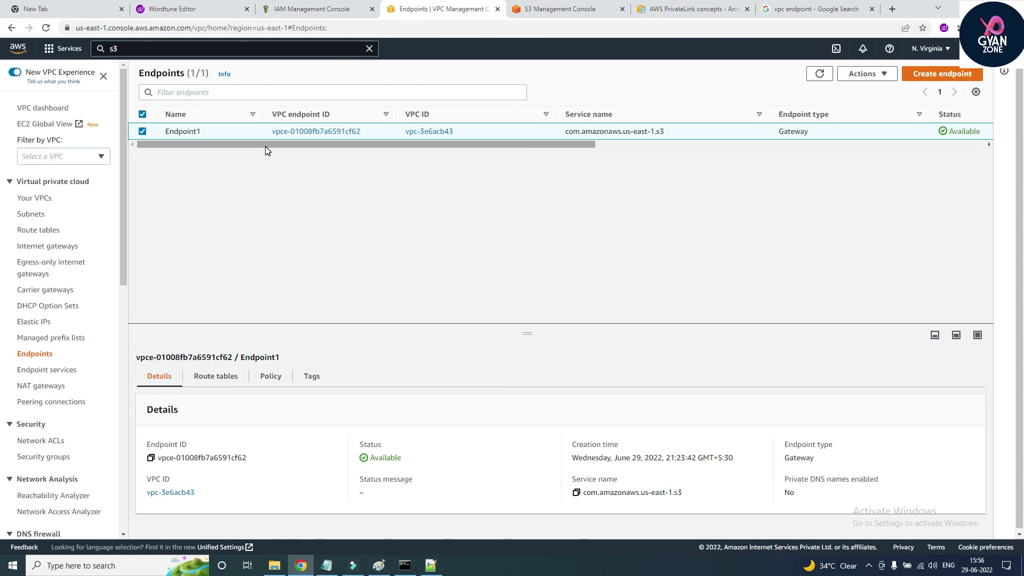
In Paint, draw red arrows from Public Instance to Private Instance and on to S3 Bucket, circling and ticking Private Instance.
{"action": "key", "text": "alt+Tab"}
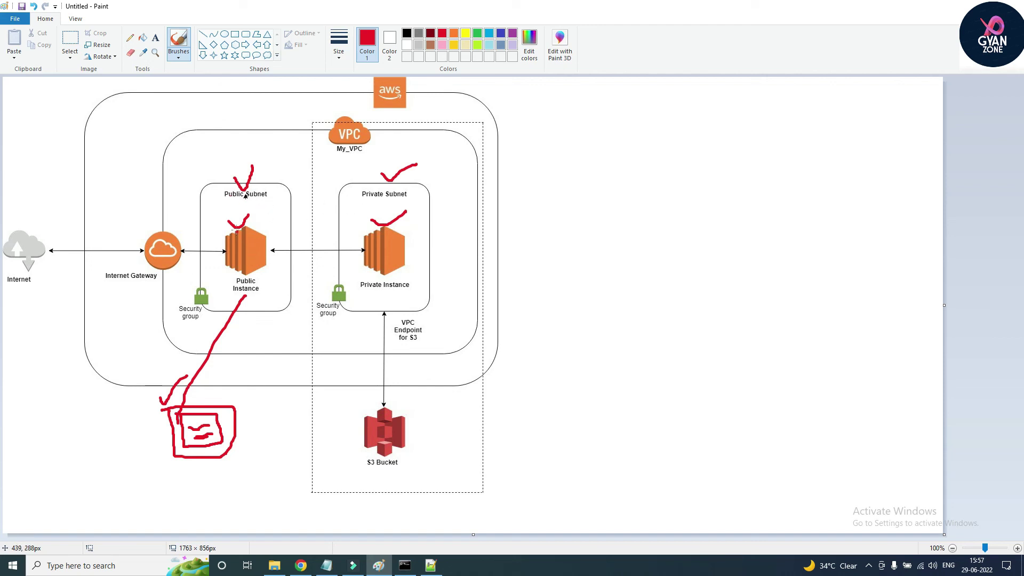
{"action": "mouse_move", "coordinate": [242, 250]}
{"action": "left_mouse_down"}
{"action": "mouse_move", "coordinate": [358, 250]}
{"action": "mouse_move", "coordinate": [405, 205]}
{"action": "left_mouse_up"}
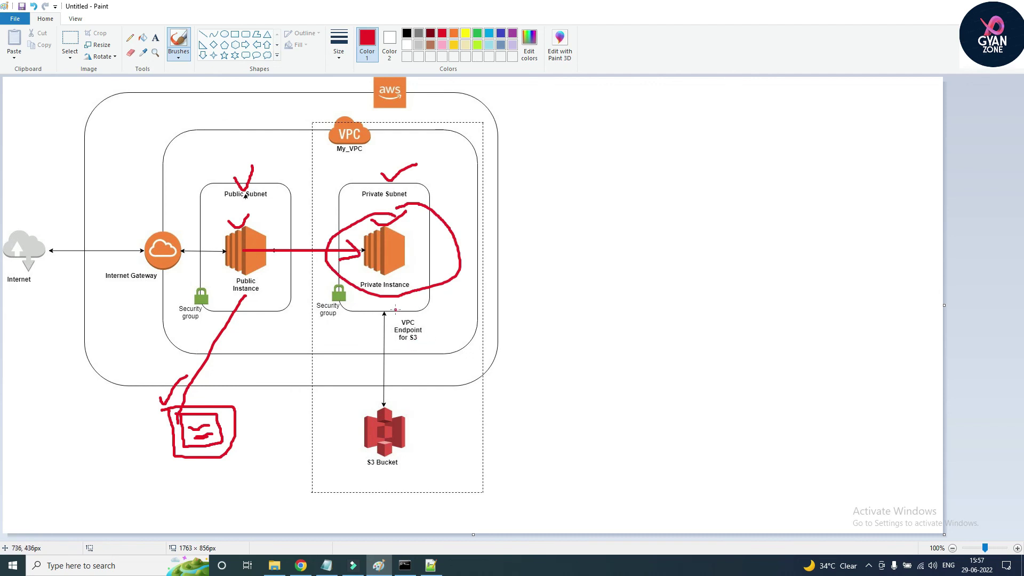
{"action": "mouse_move", "coordinate": [388, 301]}
{"action": "left_mouse_down"}
{"action": "mouse_move", "coordinate": [397, 413]}
{"action": "mouse_move", "coordinate": [417, 398]}
{"action": "left_mouse_up"}
{"action": "mouse_move", "coordinate": [389, 236]}
{"action": "left_mouse_down"}
{"action": "mouse_move", "coordinate": [395, 248]}
{"action": "mouse_move", "coordinate": [441, 203]}
{"action": "left_mouse_up"}
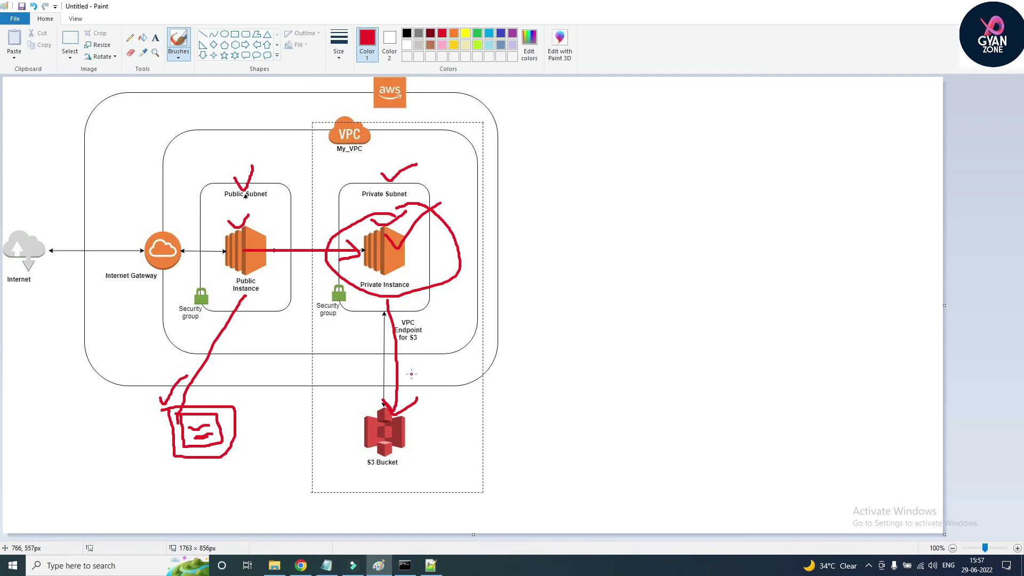